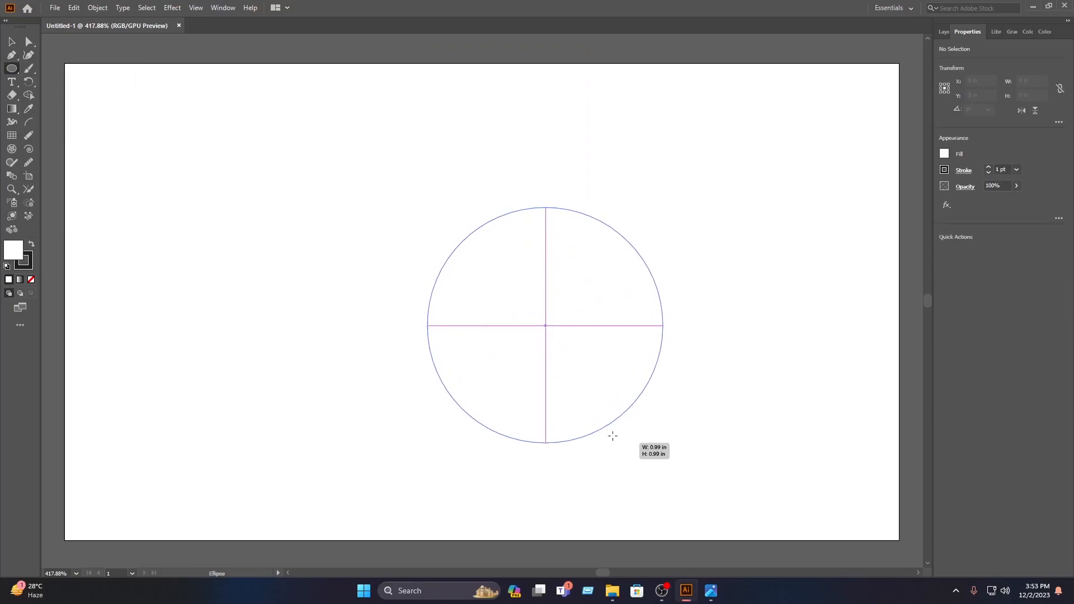
# Step: Duplicate the circle and place the copy up and to the right, overlapping the original
pyautogui.click(15, 42)
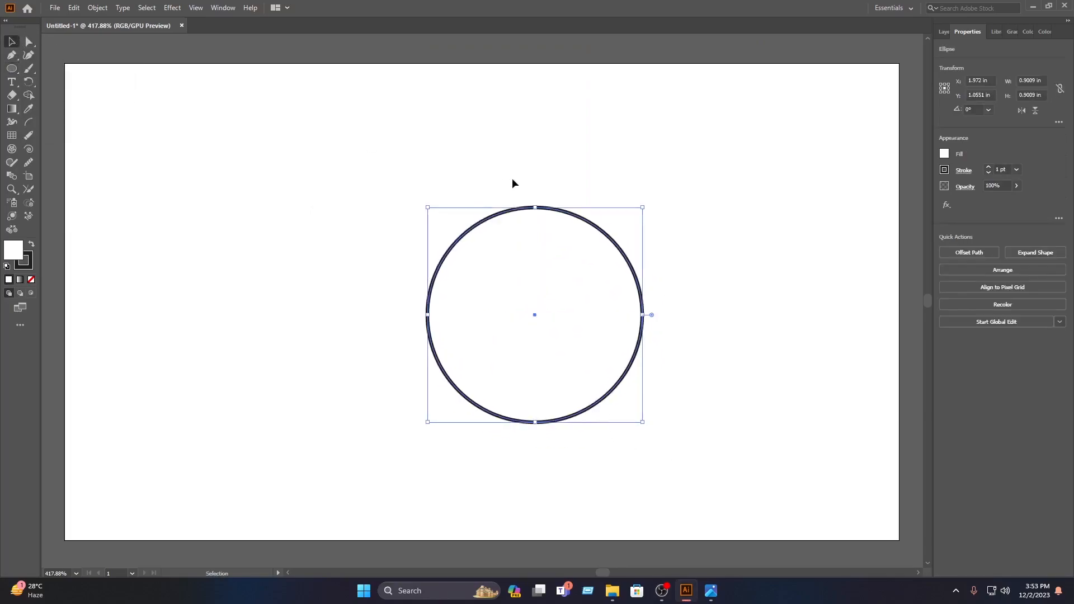
pyautogui.moveTo(598, 226)
pyautogui.mouseDown()
pyautogui.moveTo(517, 215)
pyautogui.moveTo(648, 156)
pyautogui.mouseUp()
pyautogui.click(610, 211)
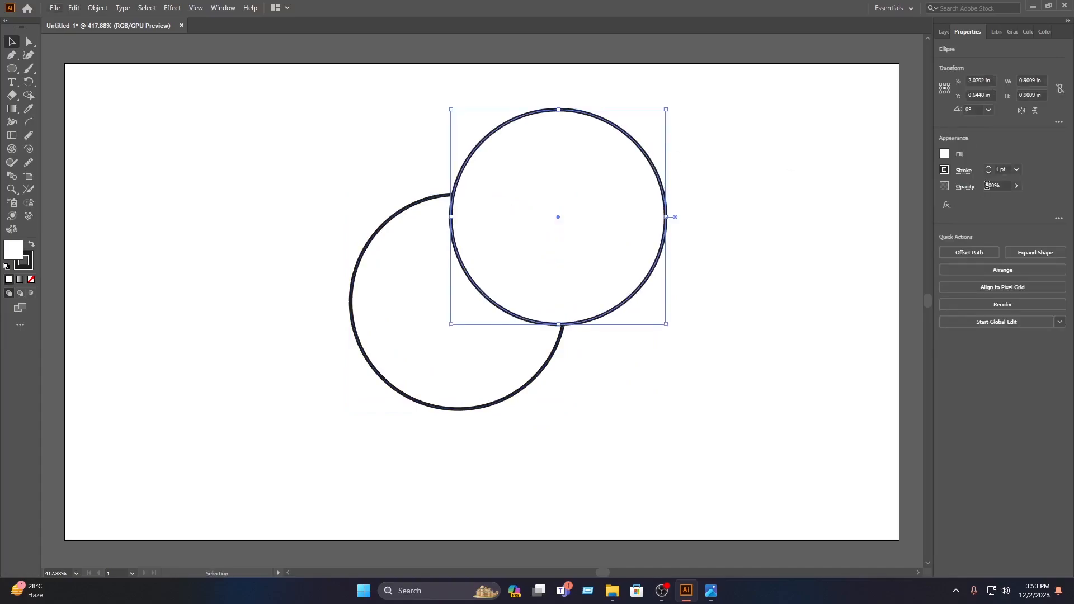
# Step: Remove the fill from both overlapping circles
pyautogui.click(945, 154)
pyautogui.click(821, 194)
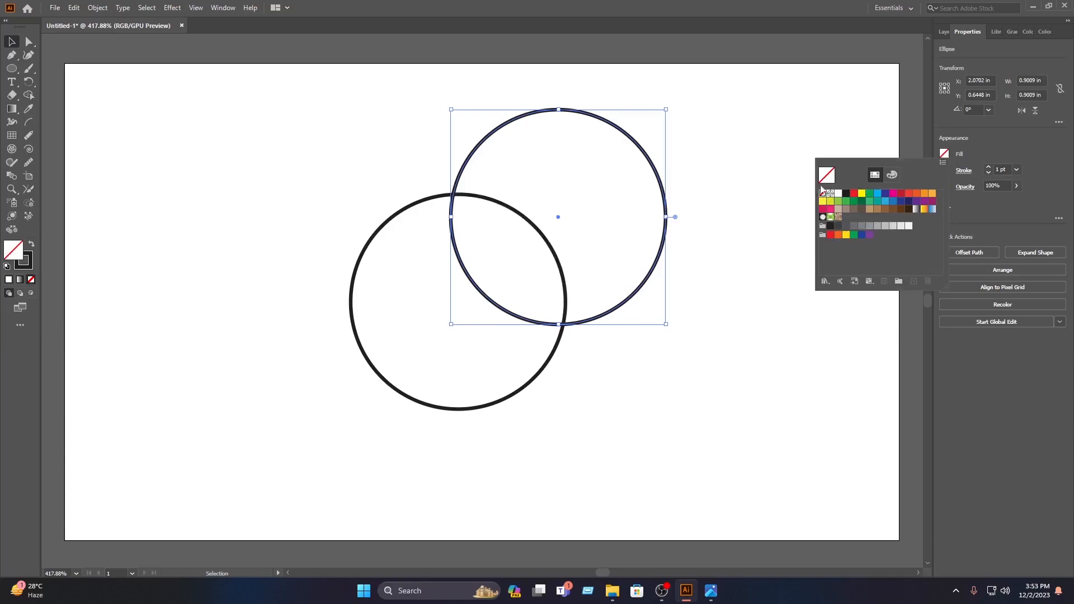
pyautogui.click(410, 323)
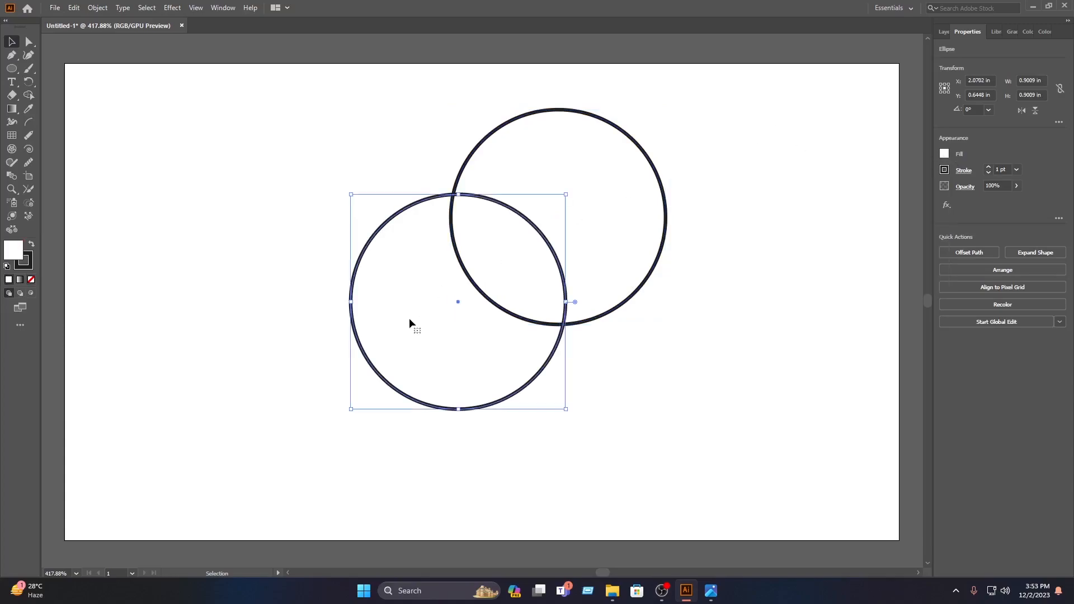
pyautogui.click(945, 154)
pyautogui.click(824, 194)
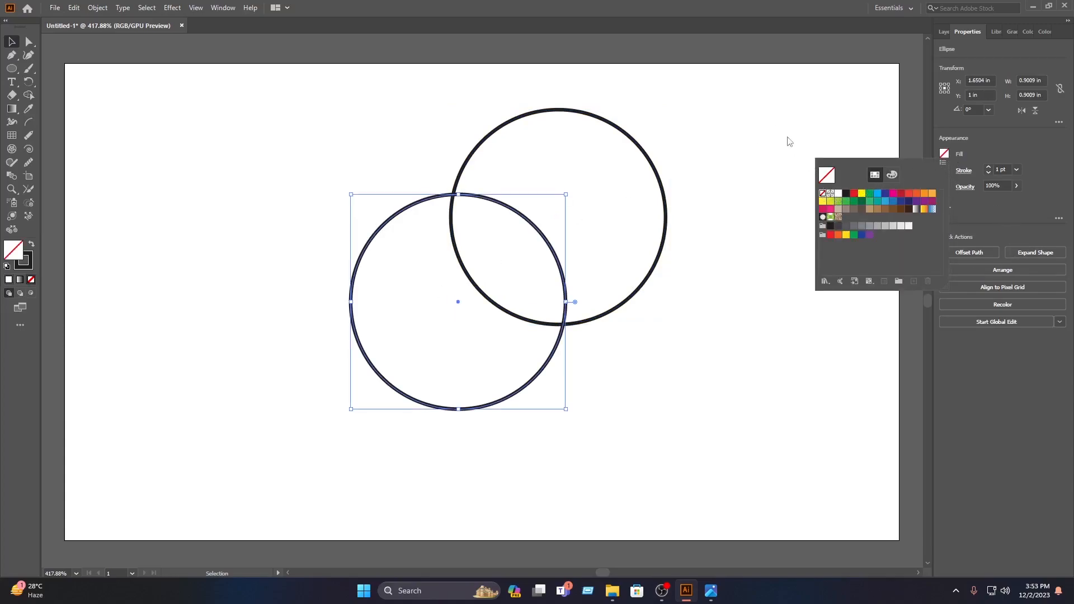
pyautogui.click(652, 148)
# Step: Duplicate the upper-right circle to the left at the same height, then shift the upper-right circle closer to the copy
pyautogui.moveTo(650, 158); pyautogui.dragTo(486, 160)
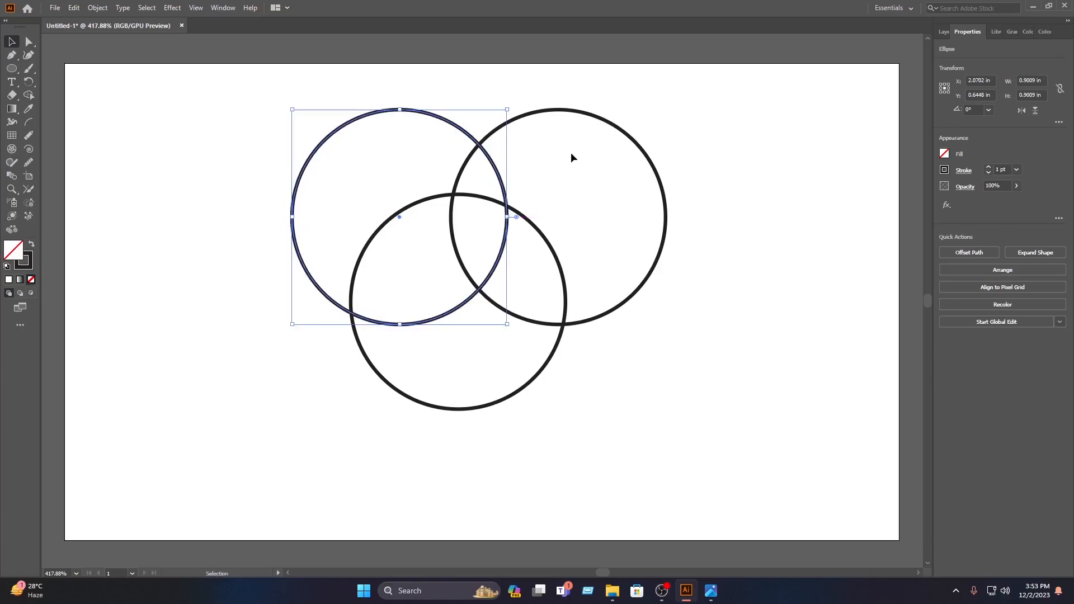
pyautogui.click(664, 140)
pyautogui.moveTo(643, 151); pyautogui.dragTo(632, 152)
pyautogui.click(755, 286)
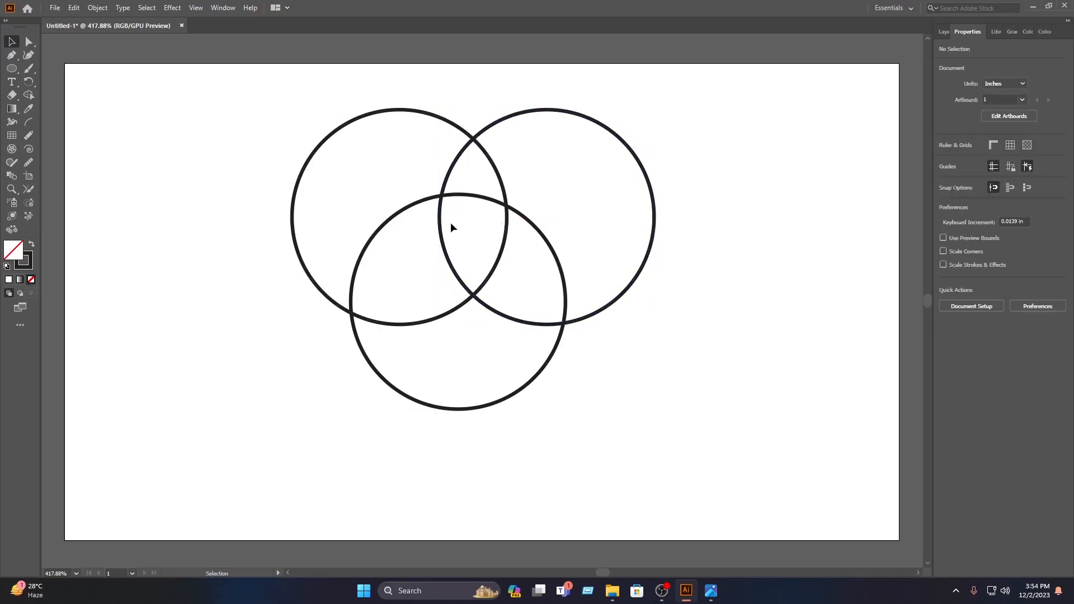
pyautogui.moveTo(443, 223); pyautogui.dragTo(431, 231)
pyautogui.click(745, 219)
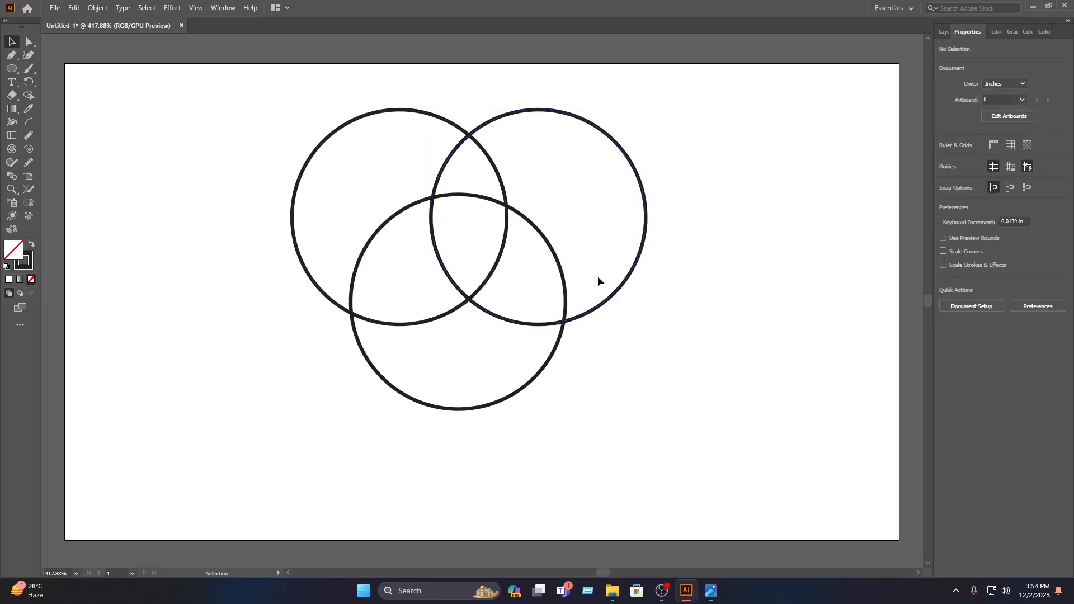
# Step: Duplicate the upper-right circle over the lower part of the group, then move all four circles toward the artboard's centre
pyautogui.click(591, 312)
pyautogui.moveTo(591, 313); pyautogui.dragTo(514, 451)
pyautogui.moveTo(638, 523); pyautogui.dragTo(538, 159)
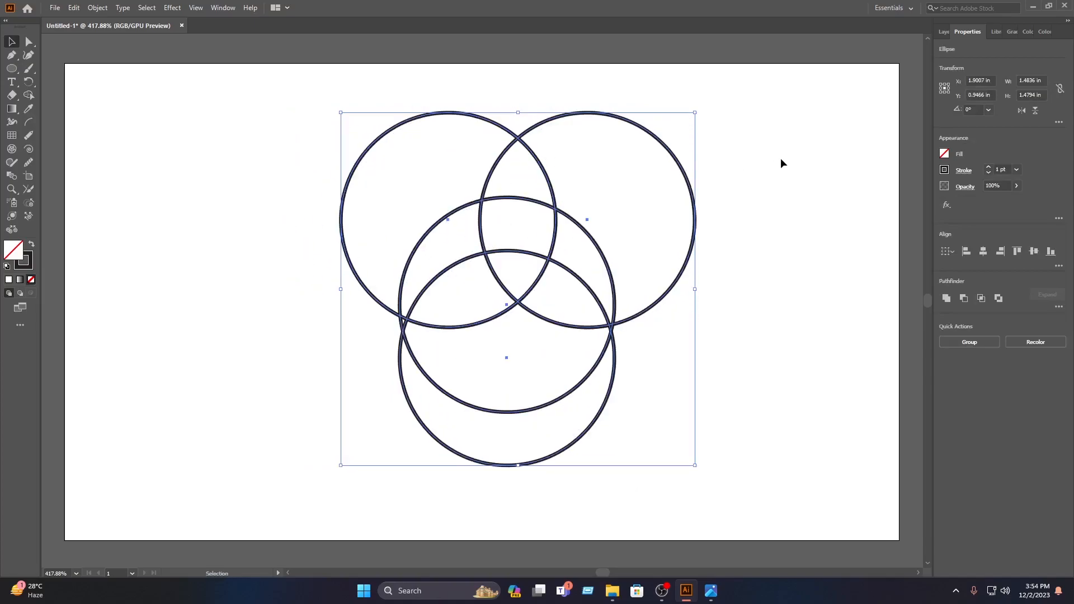
pyautogui.click(782, 159)
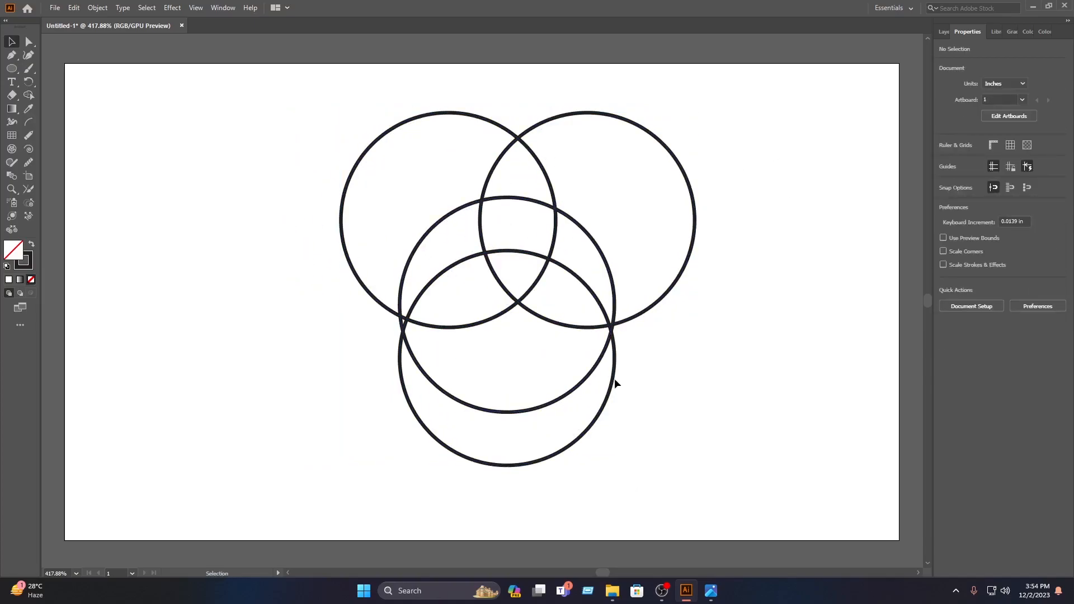
# Step: Lower the bottom circle and spread the two upper circles apart so they meet above the middle circle's centre
pyautogui.moveTo(614, 375); pyautogui.dragTo(613, 423)
pyautogui.click(677, 300)
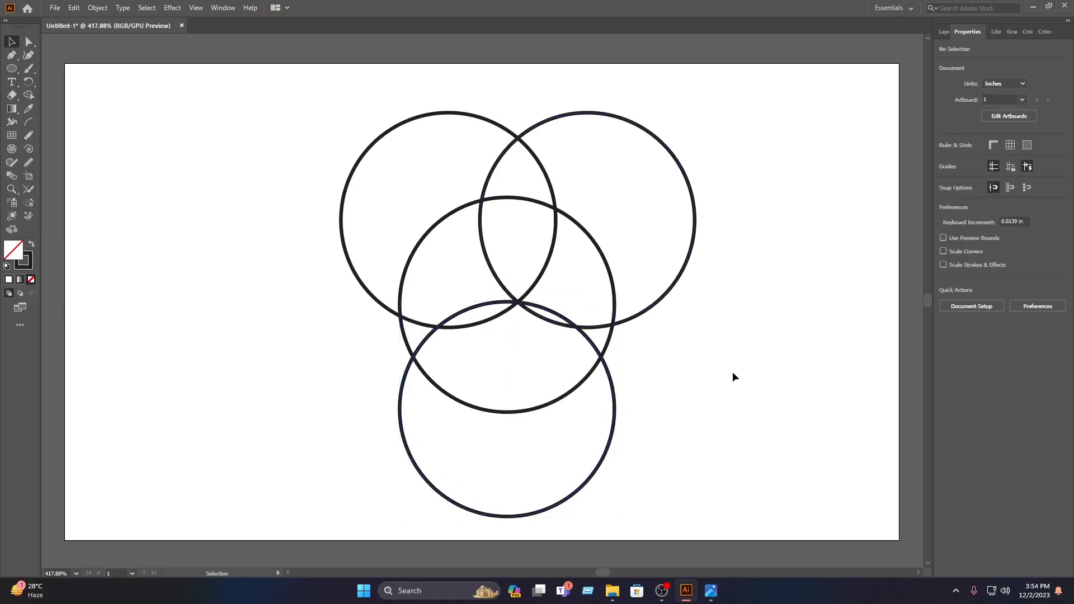
pyautogui.moveTo(555, 238); pyautogui.dragTo(505, 240)
pyautogui.click(700, 252)
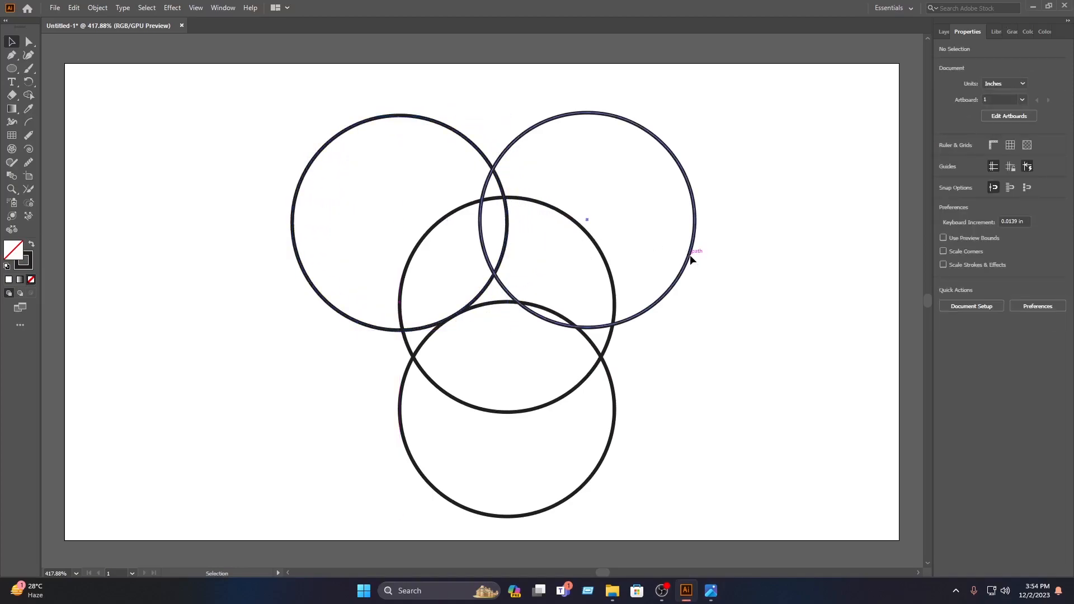
pyautogui.click(692, 258)
pyautogui.moveTo(692, 259); pyautogui.dragTo(718, 255)
pyautogui.click(757, 272)
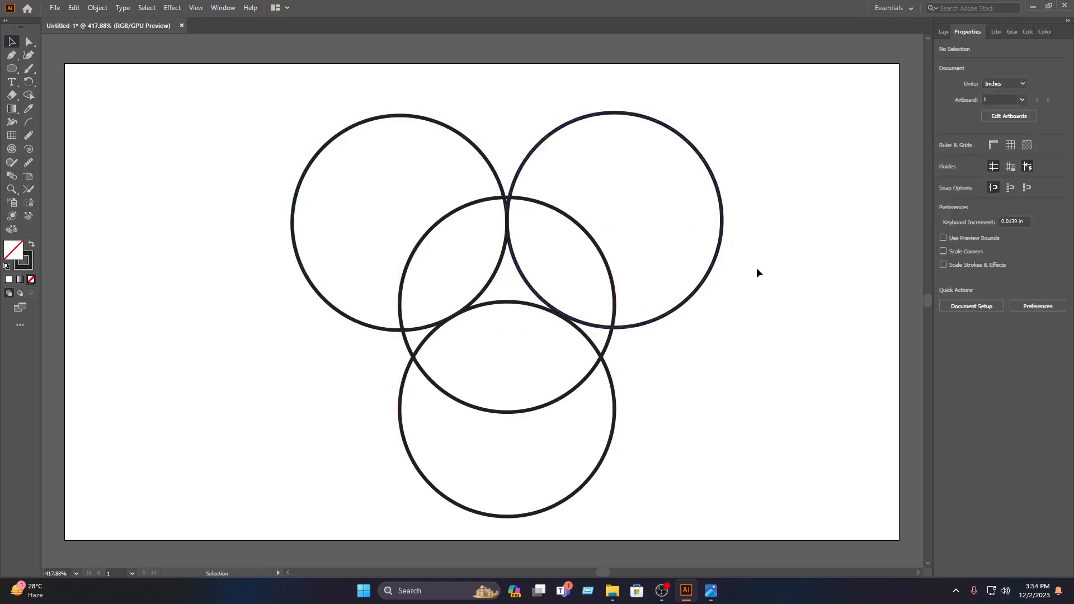
# Step: Enlarge the bottom circle upward to a diameter of about 1.14 in
pyautogui.click(530, 304)
pyautogui.moveTo(510, 303); pyautogui.dragTo(508, 244)
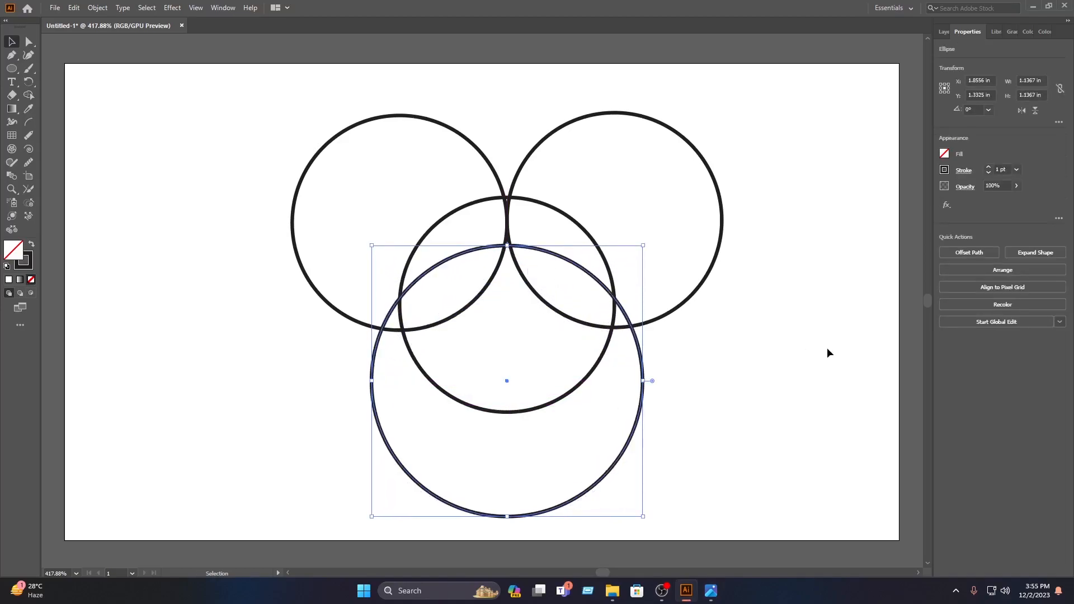
pyautogui.click(776, 479)
# Step: Select all circles and merge the two upper lens-shaped overlaps with Shape Builder, using fill colour FF0000
pyautogui.moveTo(700, 468); pyautogui.dragTo(269, 115)
pyautogui.click(29, 95)
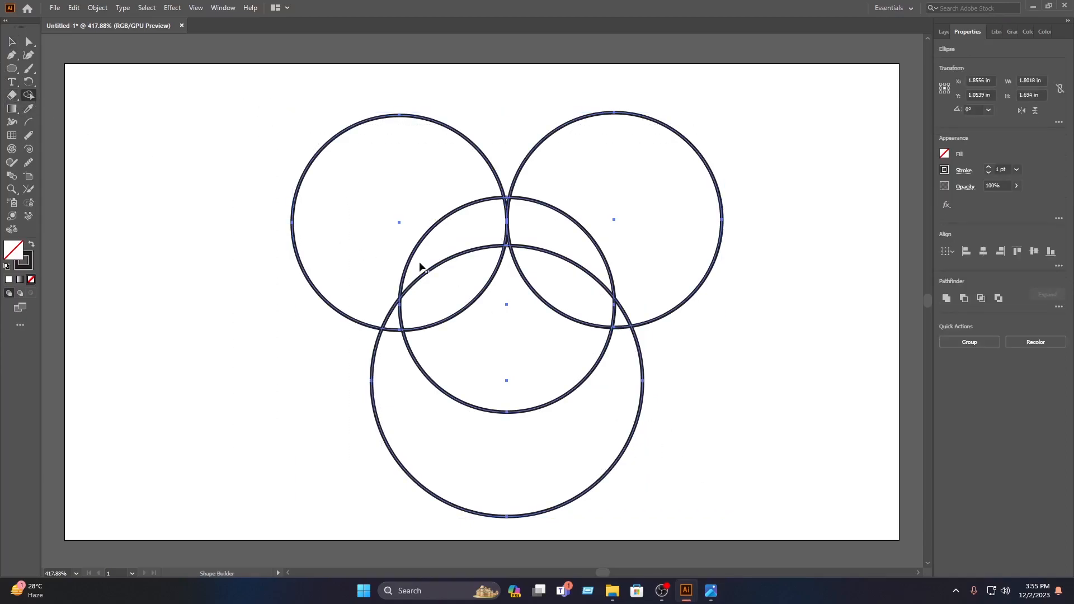
pyautogui.doubleClick(13, 256)
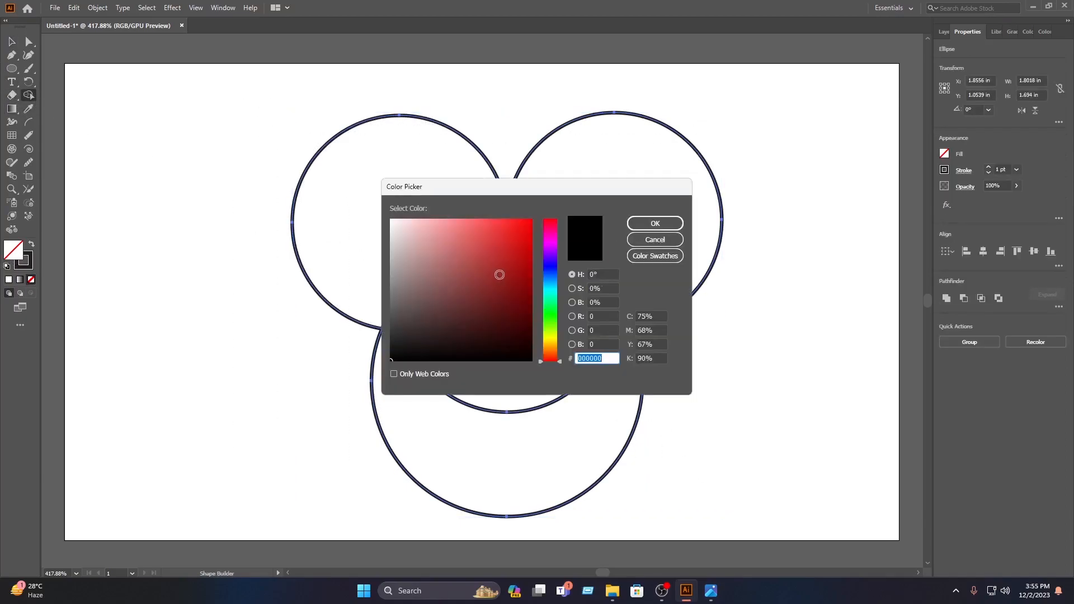
pyautogui.write('FF0000')
pyautogui.click(655, 224)
pyautogui.moveTo(469, 239)
pyautogui.mouseDown()
pyautogui.moveTo(452, 277)
pyautogui.moveTo(473, 281)
pyautogui.mouseUp()
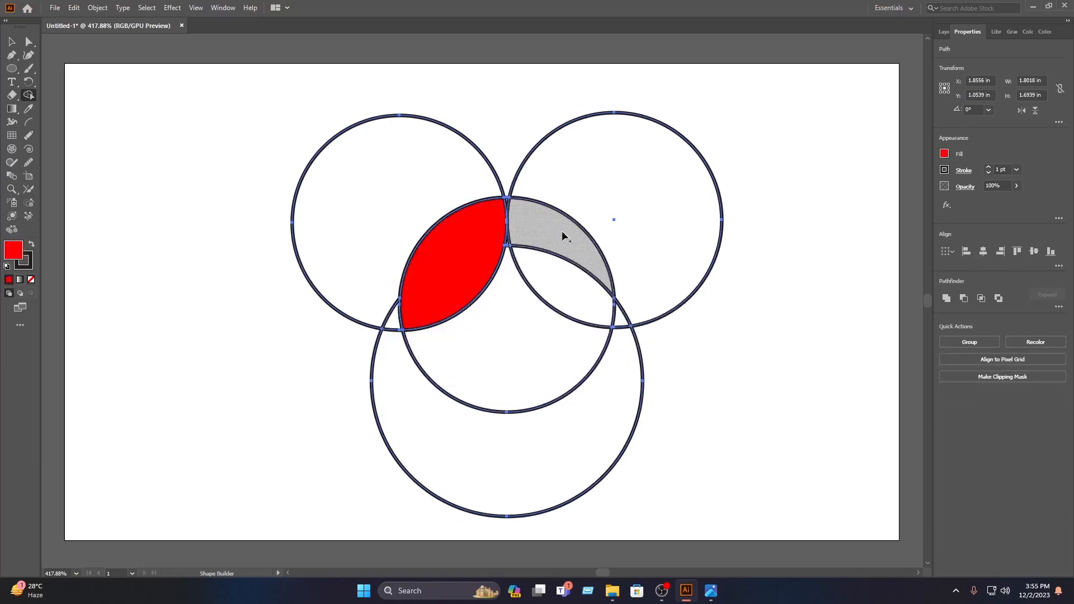
pyautogui.moveTo(540, 220)
pyautogui.mouseDown()
pyautogui.moveTo(570, 279)
pyautogui.moveTo(554, 281)
pyautogui.mouseUp()
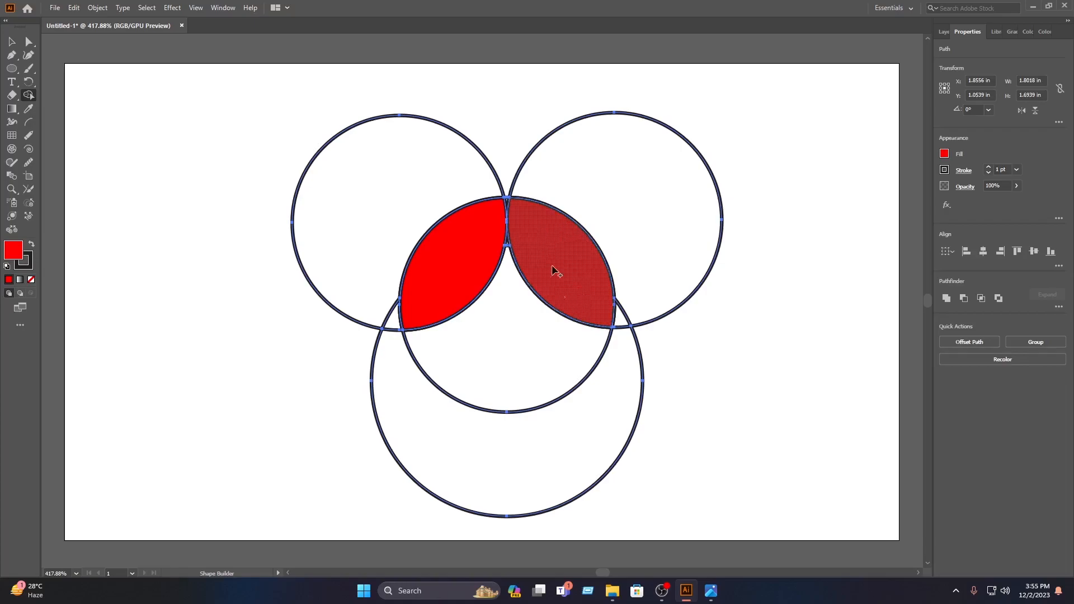
# Step: Fill the two small side wedges, the centre region and the lower crescent with red using Shape Builder
pyautogui.click(394, 320)
pyautogui.click(621, 316)
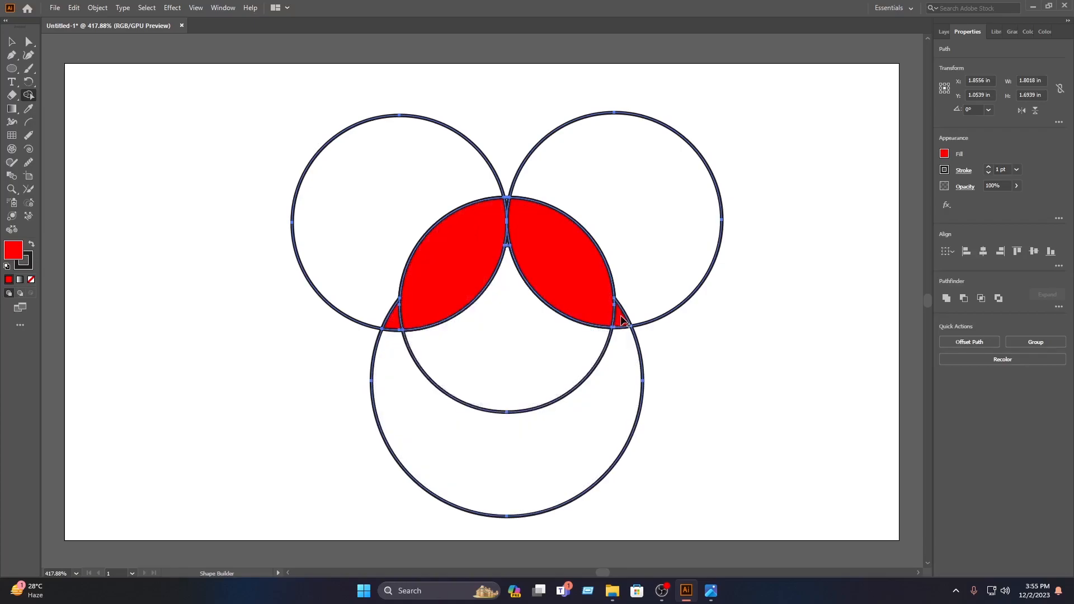
pyautogui.click(519, 351)
pyautogui.click(551, 469)
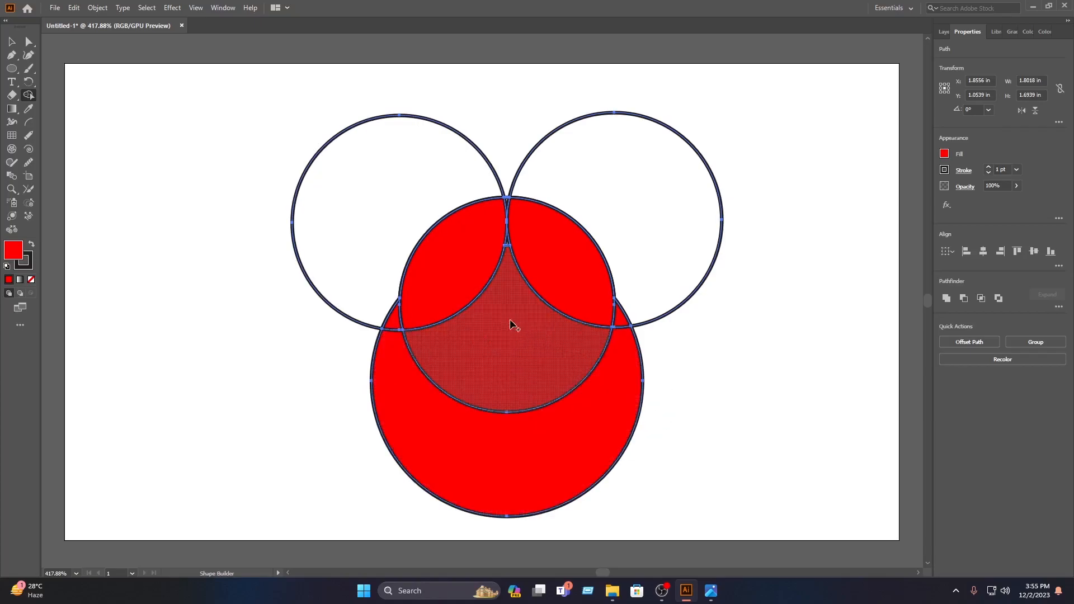
pyautogui.click(418, 303)
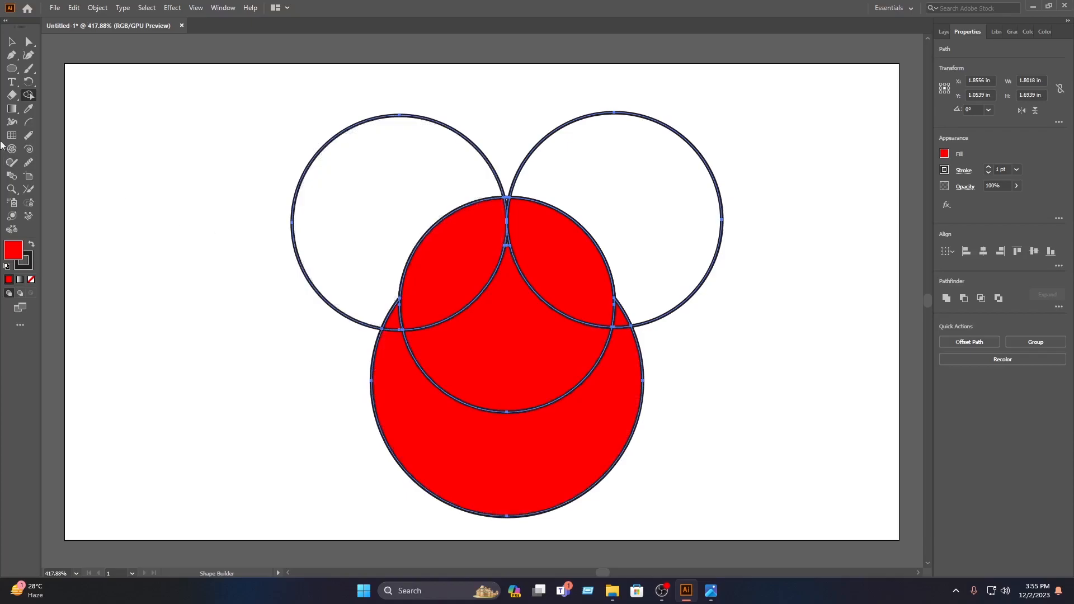
# Step: Delete the unfilled remains of the two upper circles
pyautogui.click(11, 42)
pyautogui.click(314, 139)
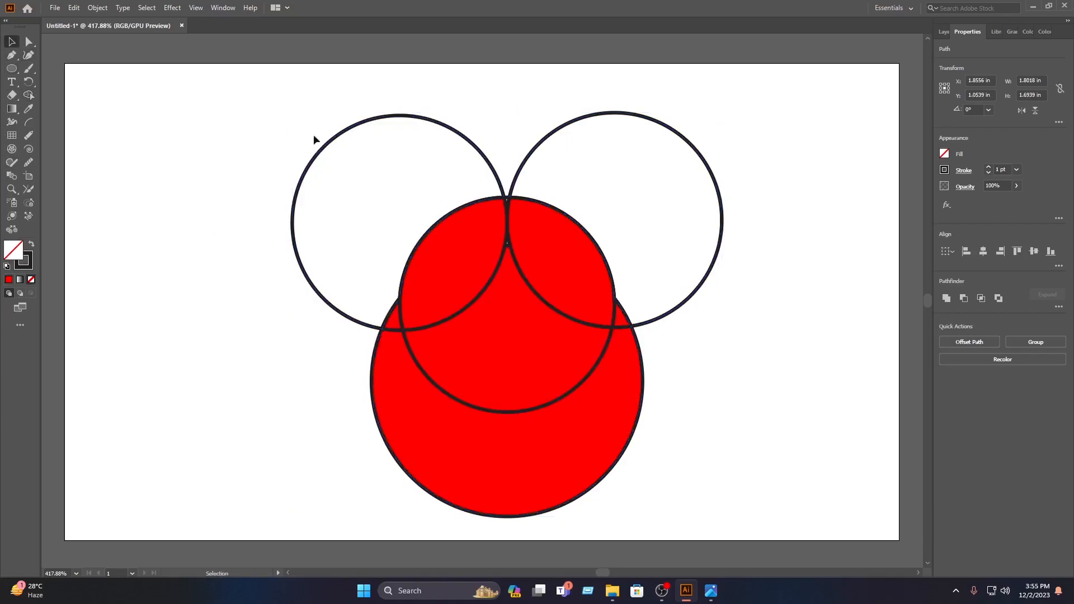
pyautogui.click(448, 125)
pyautogui.press('Delete')
pyautogui.click(724, 231)
pyautogui.press('Delete')
# Step: Remove the stroke from the centre shape and both upper lens shapes
pyautogui.click(537, 346)
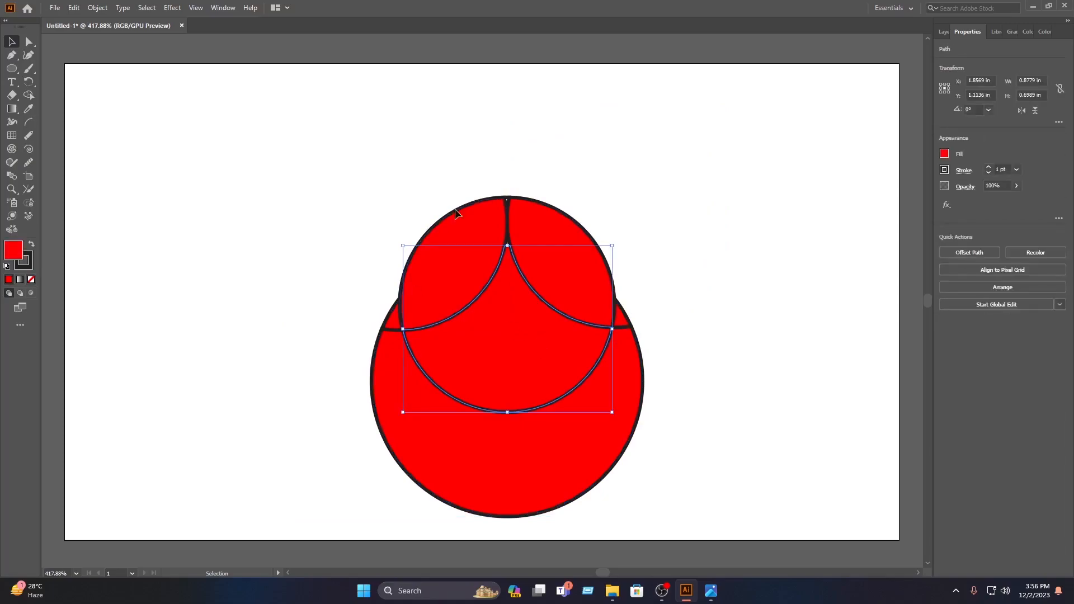
pyautogui.click(944, 171)
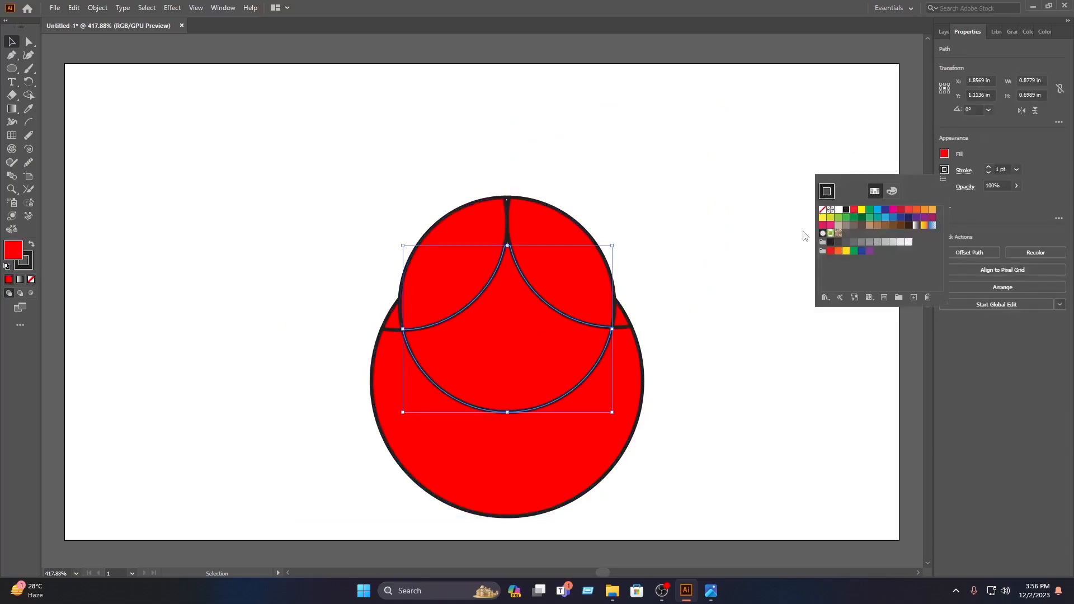
pyautogui.click(825, 210)
pyautogui.click(613, 193)
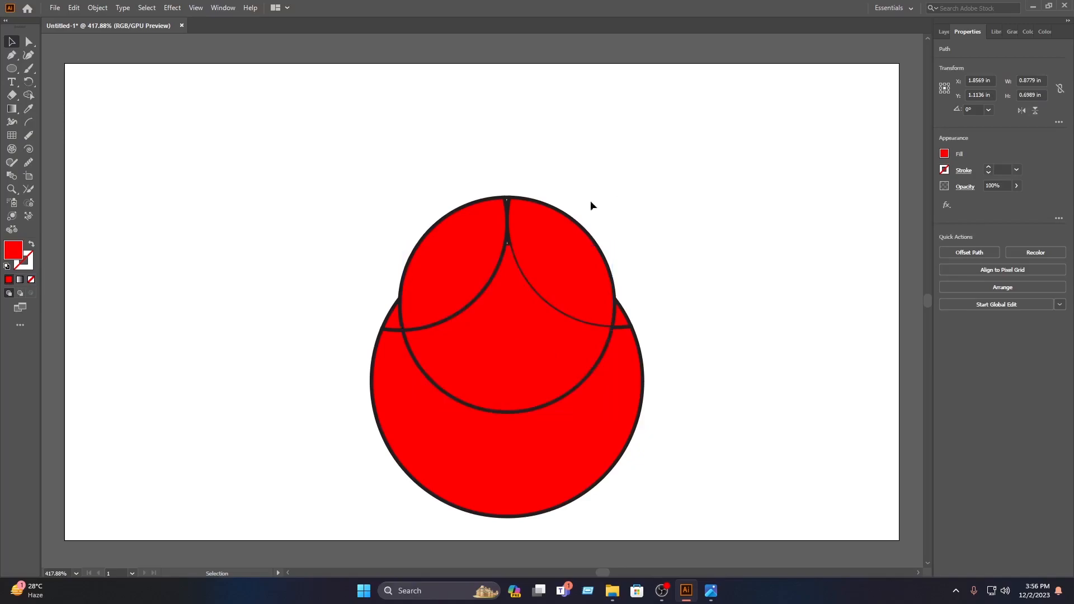
pyautogui.click(431, 325)
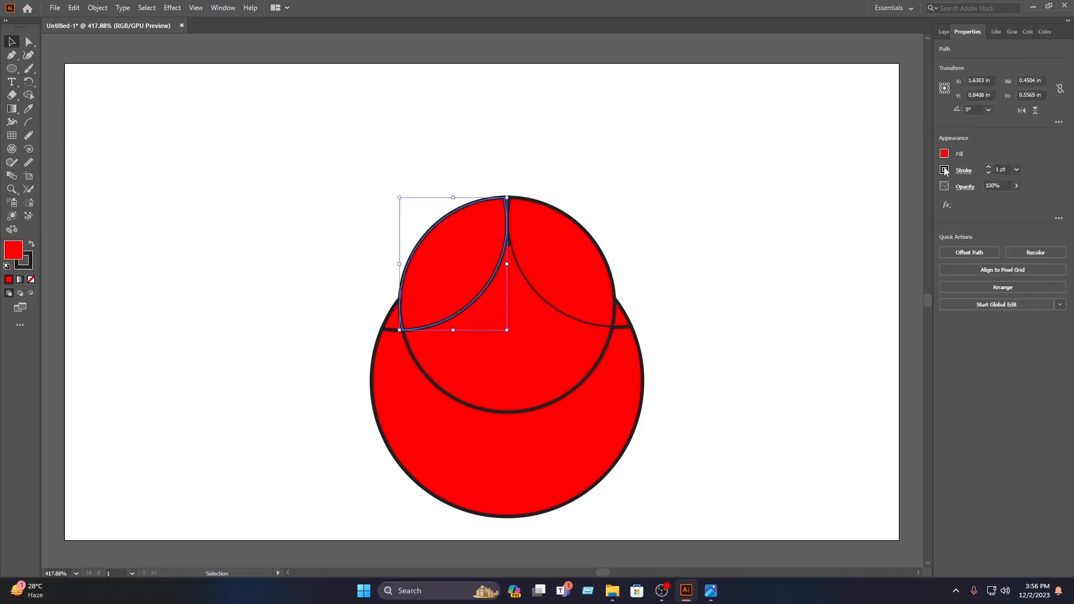
pyautogui.click(945, 171)
pyautogui.click(824, 210)
pyautogui.click(738, 118)
pyautogui.click(603, 266)
pyautogui.click(944, 171)
pyautogui.click(824, 211)
pyautogui.click(627, 190)
# Step: Delete the leftover outlined slivers between the two upper lens shapes
pyautogui.click(510, 197)
pyautogui.press('Delete')
pyautogui.click(509, 198)
pyautogui.press('Delete')
pyautogui.click(508, 199)
pyautogui.press('Delete')
pyautogui.click(509, 198)
pyautogui.press('Delete')
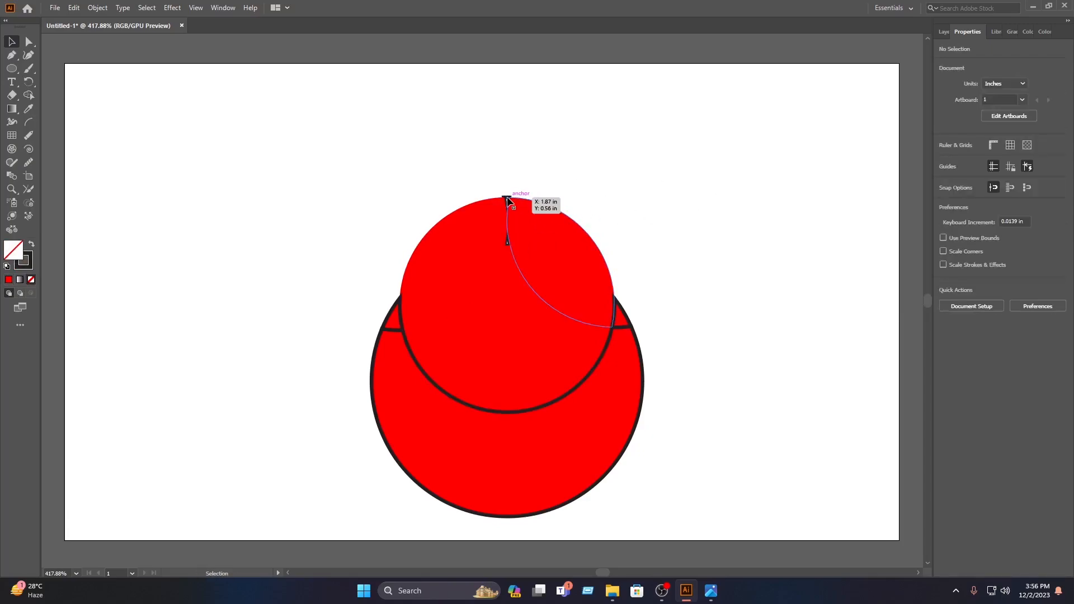
# Step: Remove the stroke from the lower crescent and the right side wedge
pyautogui.click(621, 367)
pyautogui.click(945, 170)
pyautogui.click(823, 210)
pyautogui.click(621, 313)
pyautogui.click(945, 170)
pyautogui.click(823, 210)
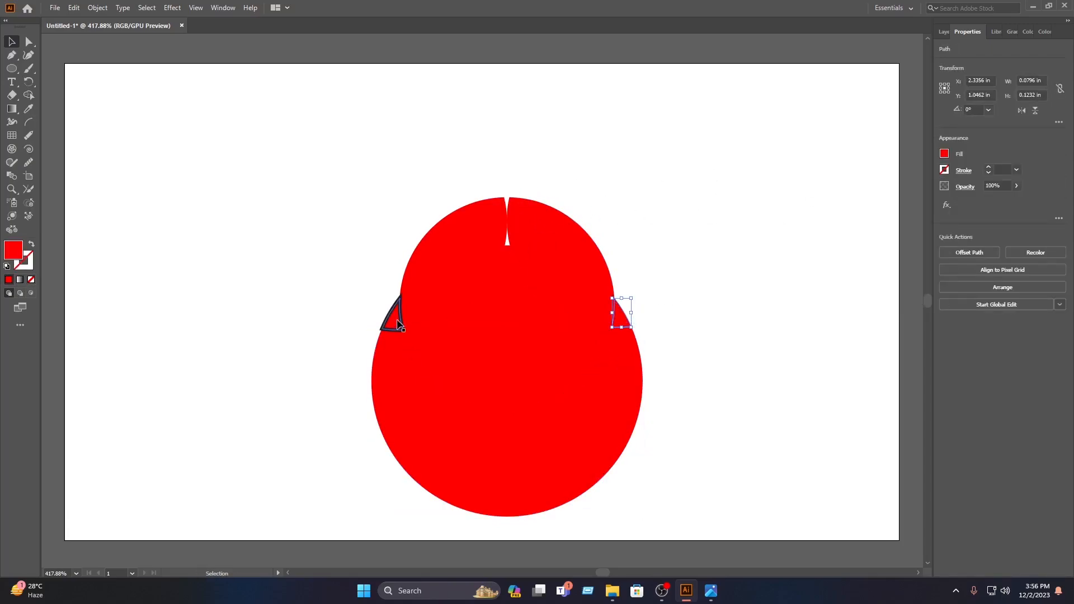
# Step: Fill both side wedges with dark blue and remove the stroke from the left one
pyautogui.click(396, 323)
pyautogui.click(945, 154)
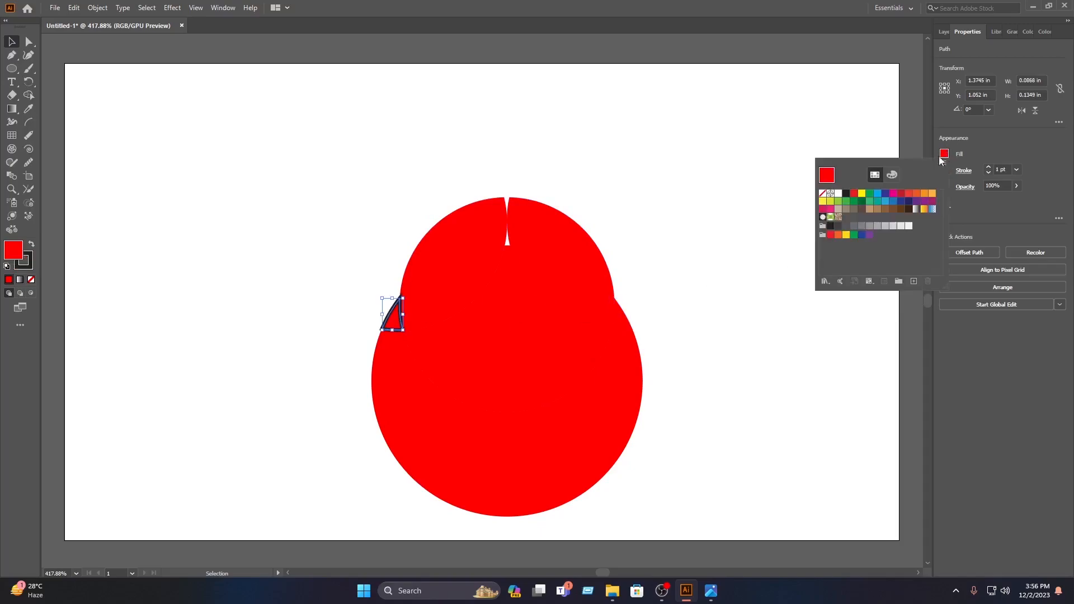
pyautogui.click(900, 203)
pyautogui.click(945, 170)
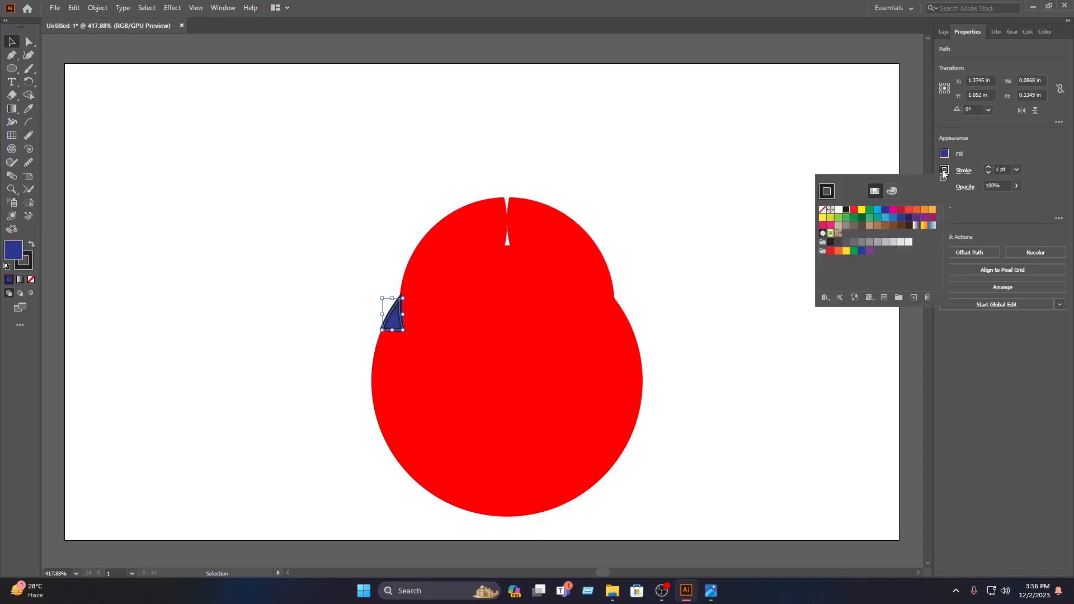
pyautogui.click(822, 209)
pyautogui.click(623, 317)
pyautogui.click(944, 154)
pyautogui.click(828, 175)
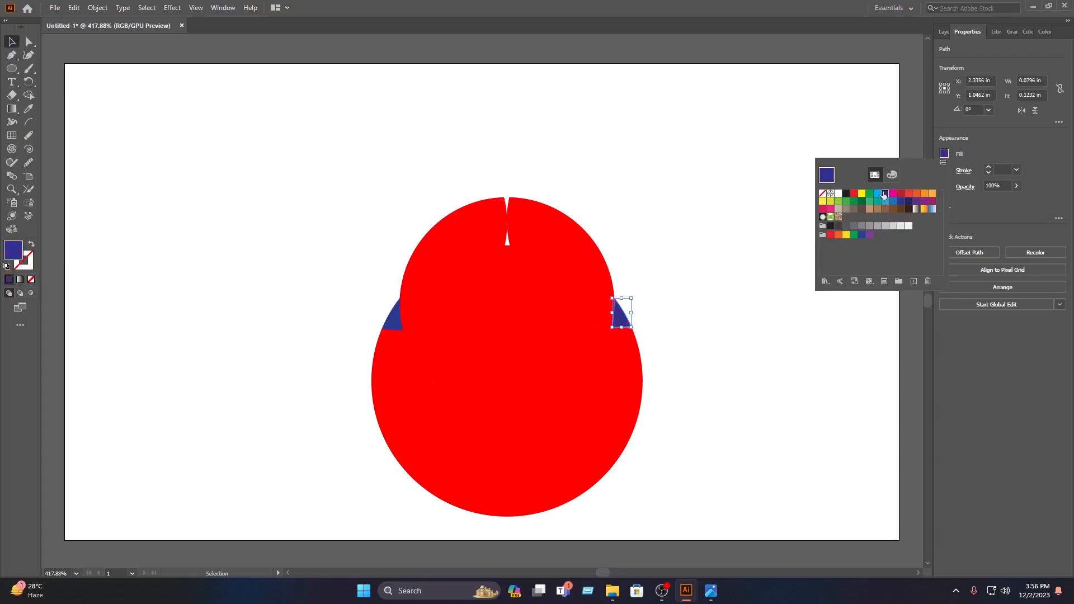
# Step: Fill the centre shape with dark red and the lower crescent with medium blue
pyautogui.click(557, 384)
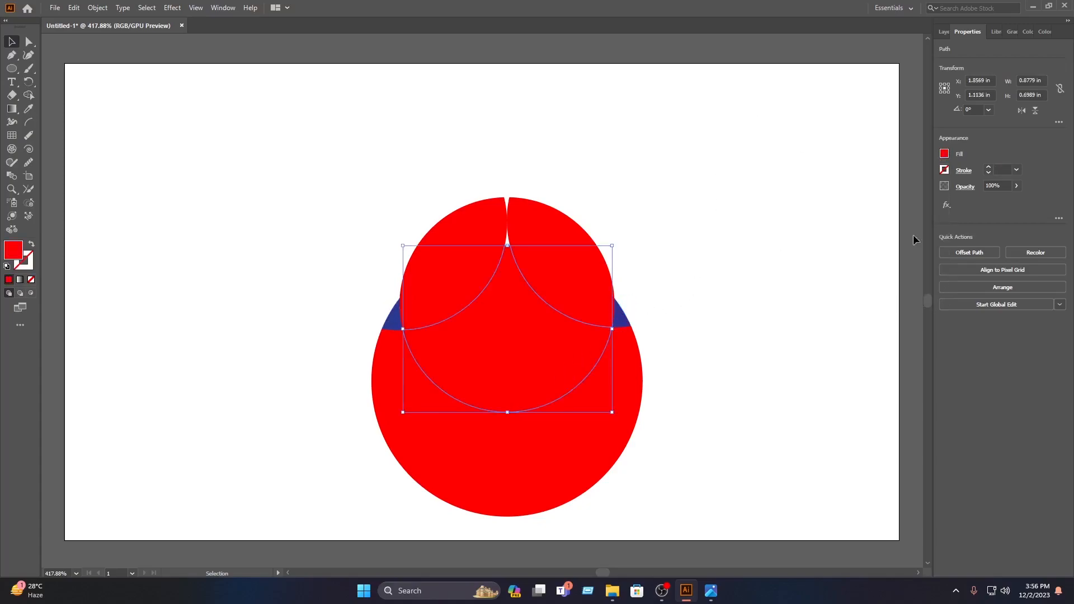
pyautogui.click(945, 154)
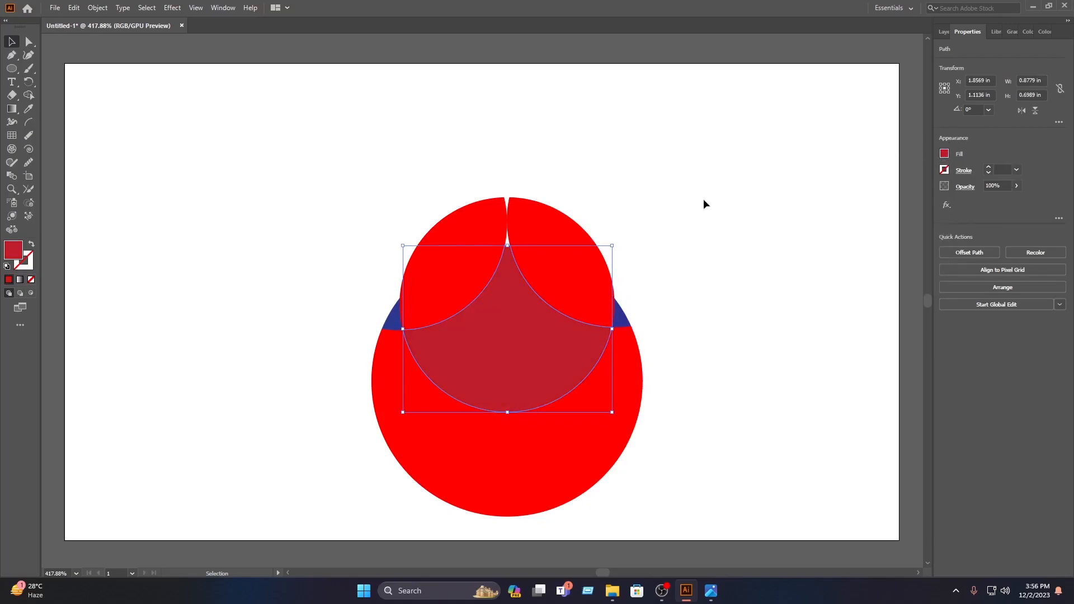
pyautogui.click(572, 198)
pyautogui.click(619, 391)
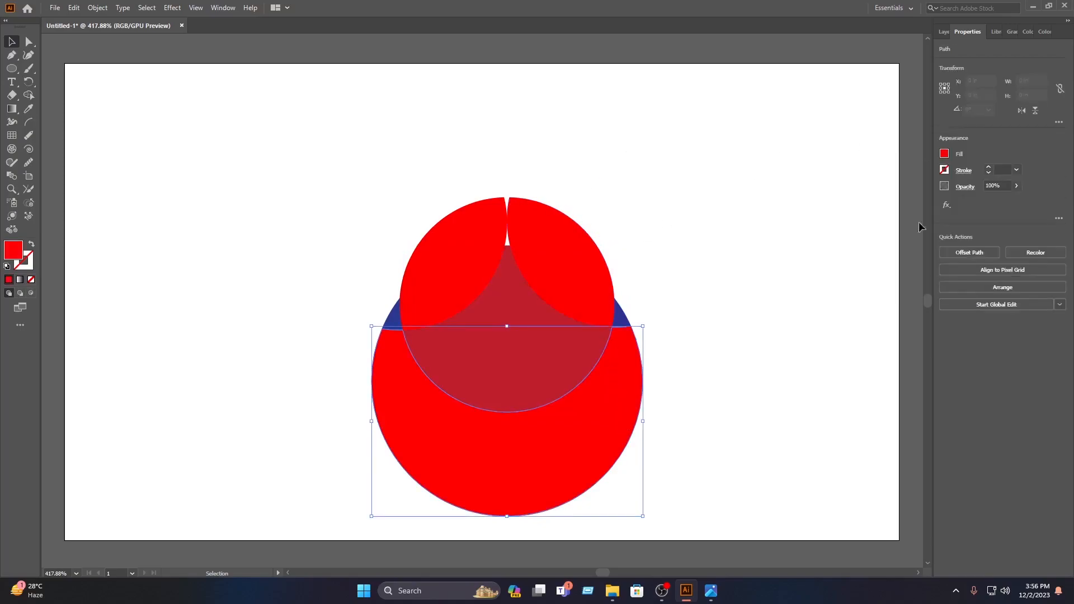
pyautogui.click(945, 153)
pyautogui.click(894, 203)
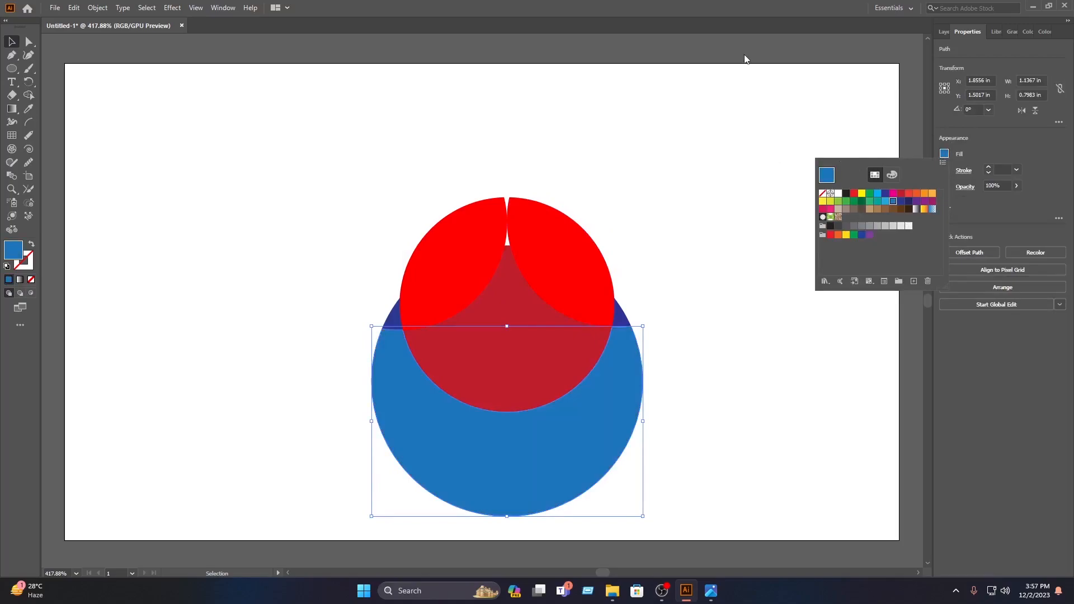
# Step: Fill the upper-right lens shape with a lighter orange-red swatch
pyautogui.click(572, 230)
pyautogui.click(945, 154)
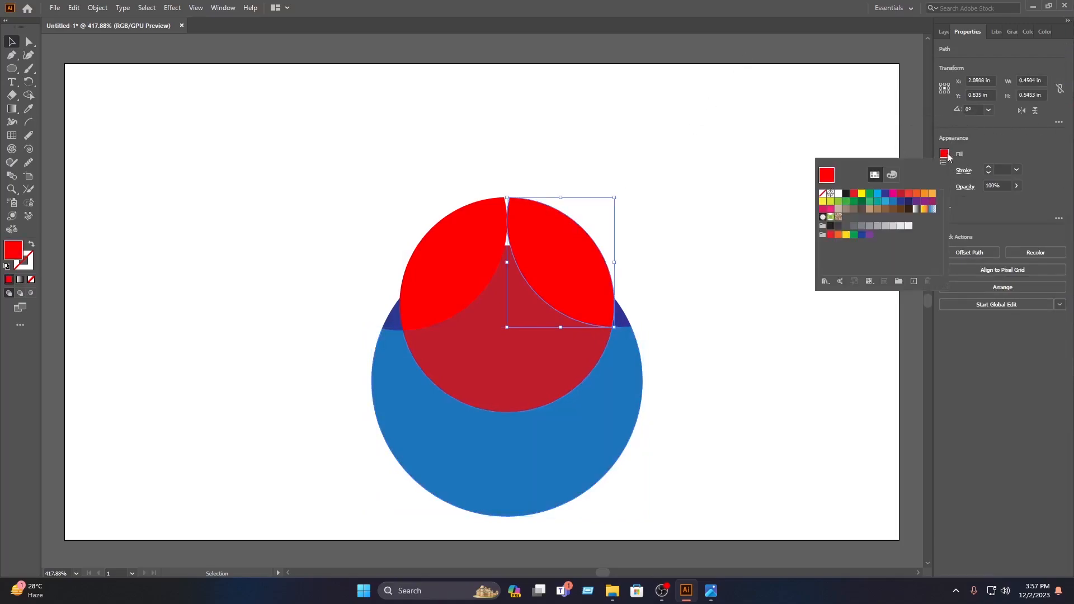
pyautogui.click(909, 193)
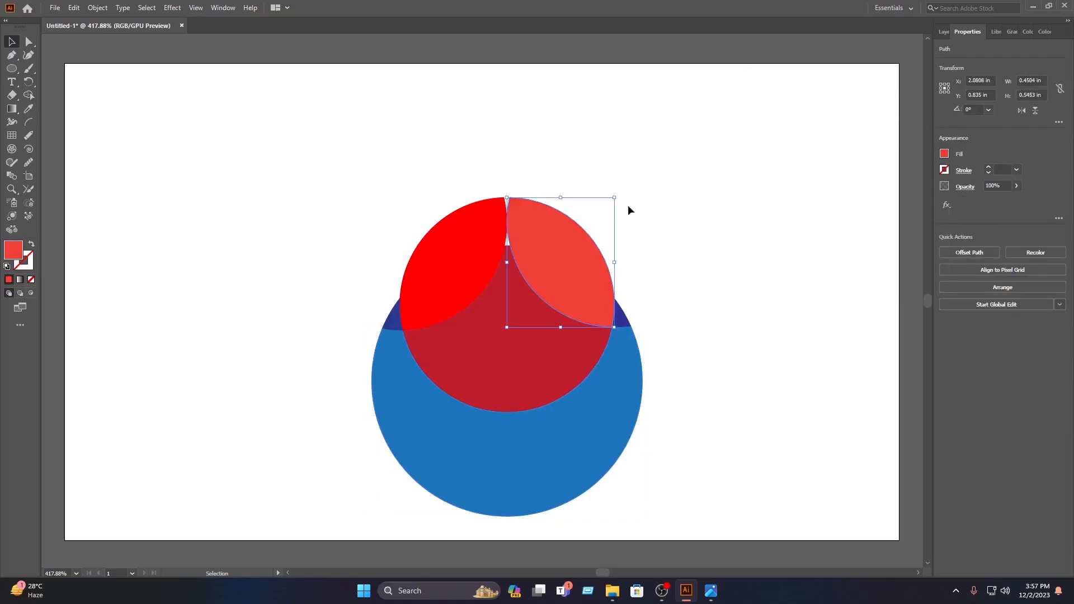
pyautogui.click(658, 56)
# Step: Move the whole figure up and to the left on the artboard
pyautogui.moveTo(696, 434); pyautogui.dragTo(339, 169)
pyautogui.moveTo(523, 232); pyautogui.dragTo(454, 183)
pyautogui.click(766, 110)
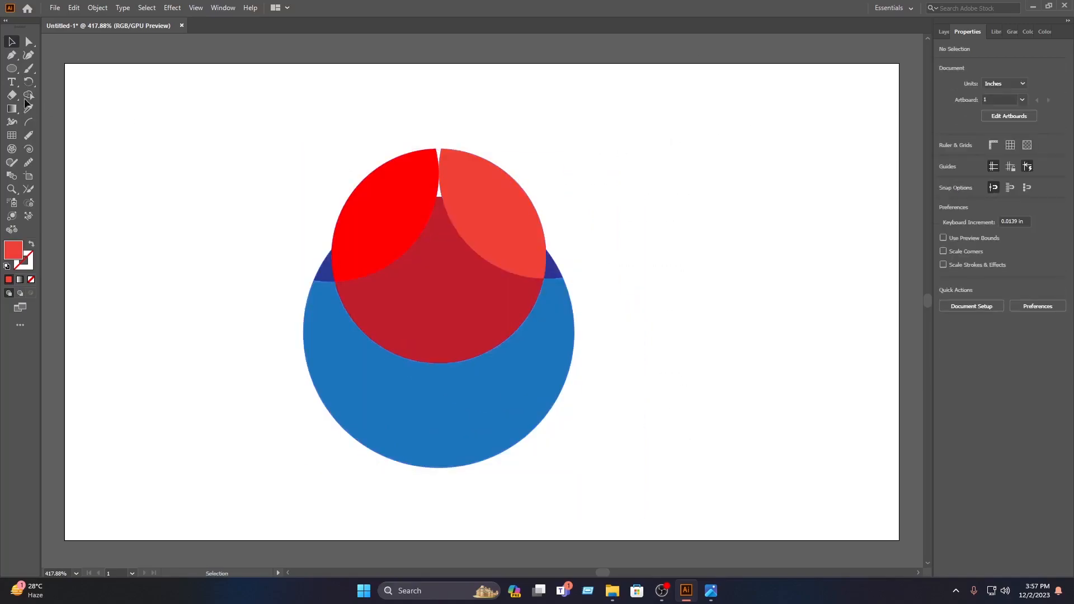
# Step: Draw a circle slightly wider than the blue shape with the Ellipse tool and centre it horizontally over the figure's upper part
pyautogui.click(12, 68)
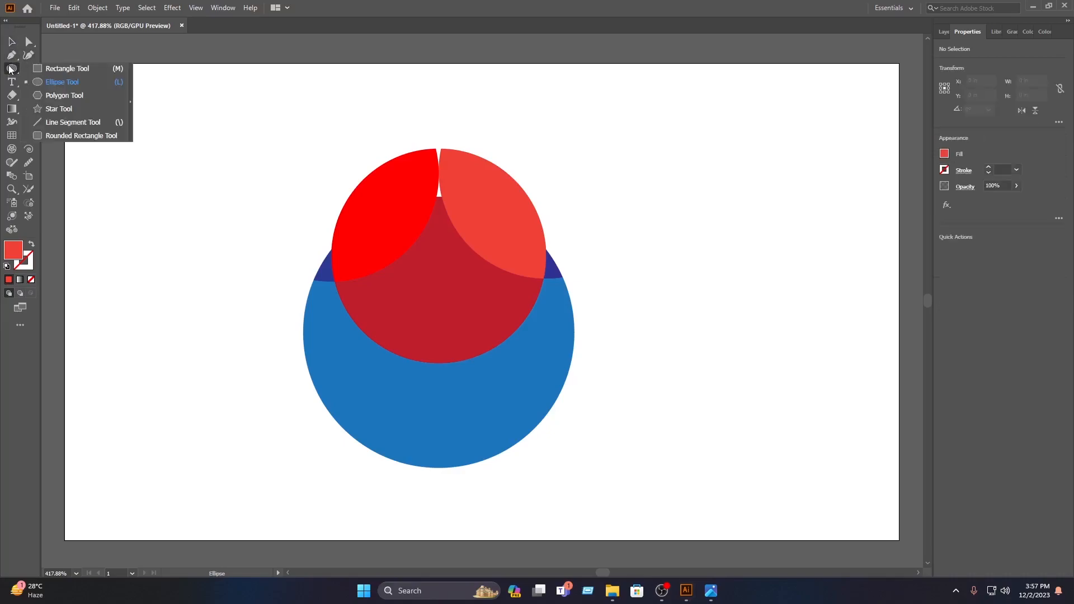
pyautogui.click(39, 82)
pyautogui.moveTo(426, 326)
pyautogui.mouseDown()
pyautogui.moveTo(557, 431)
pyautogui.moveTo(571, 392)
pyautogui.moveTo(543, 356)
pyautogui.moveTo(592, 352)
pyautogui.mouseUp()
pyautogui.click(13, 38)
pyautogui.moveTo(426, 367); pyautogui.dragTo(417, 300)
pyautogui.click(606, 470)
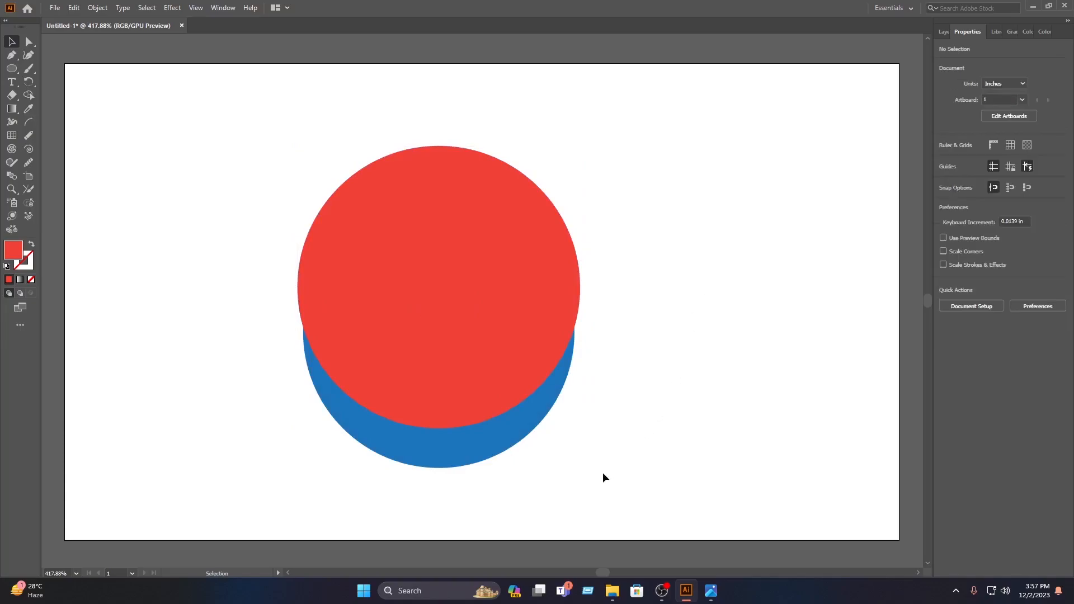
# Step: Move the new circle in Layer 1's stacking order to directly beneath the blue crescent path
pyautogui.click(539, 238)
pyautogui.click(944, 31)
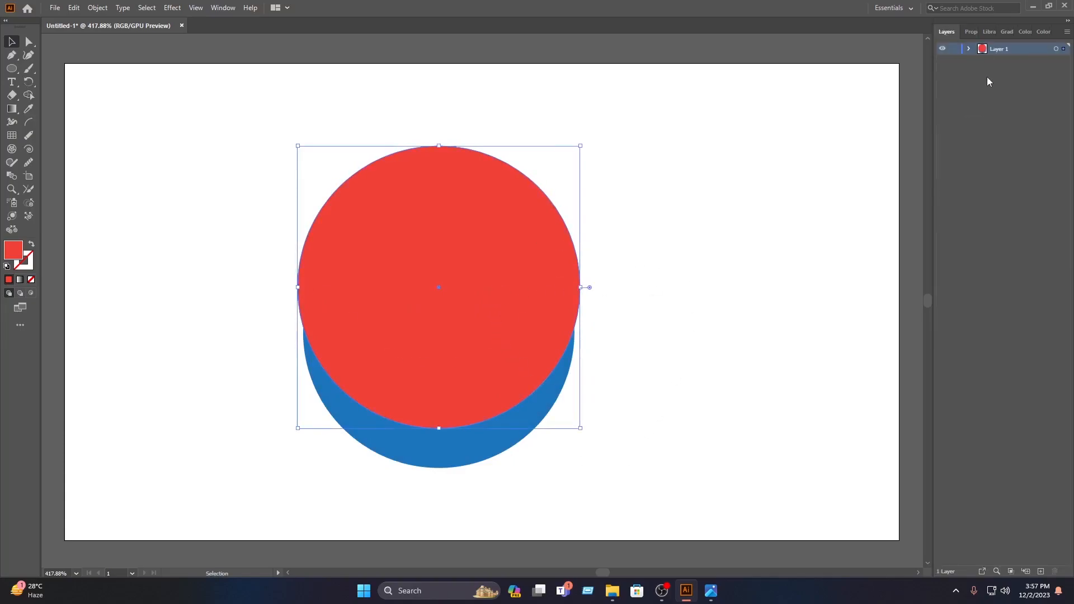
pyautogui.click(970, 49)
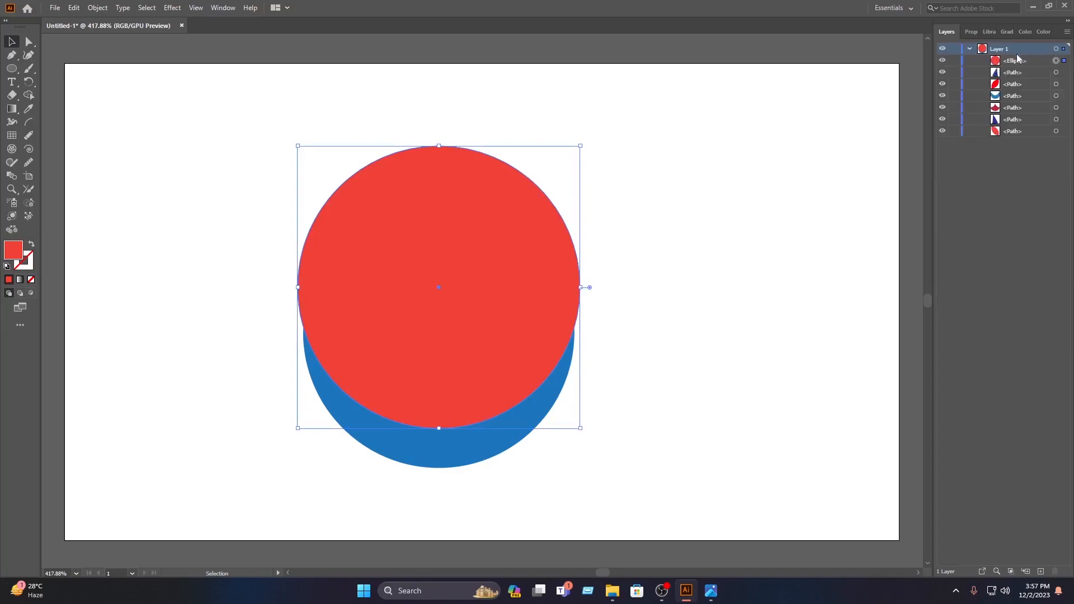
pyautogui.moveTo(1021, 79); pyautogui.dragTo(1026, 107)
pyautogui.click(666, 475)
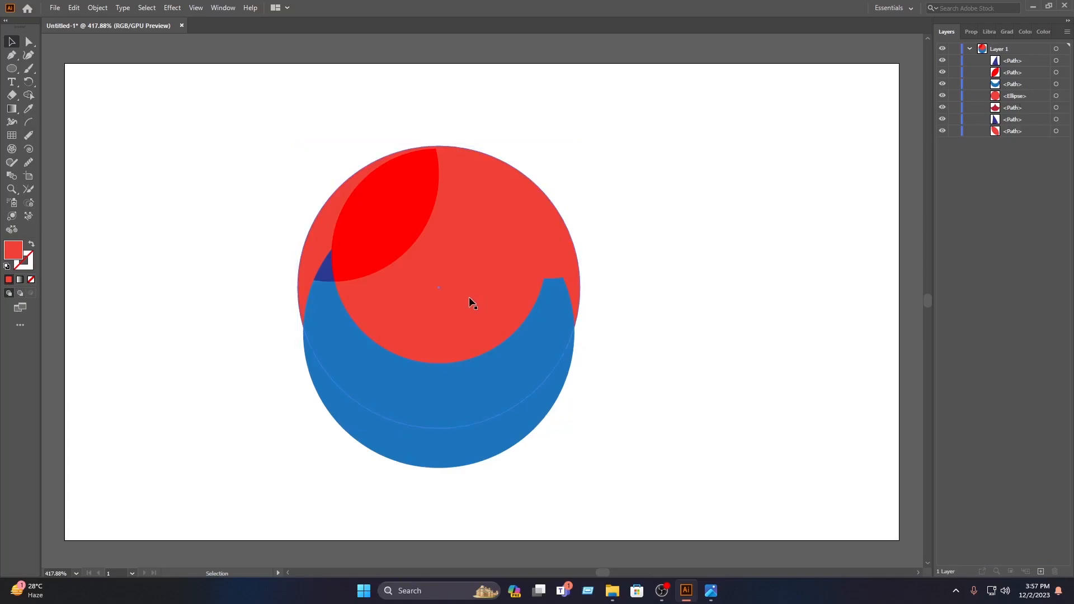
# Step: Use Shape Builder on all shapes to separate the part of the blue crescent that overlaps the new circle
pyautogui.moveTo(787, 524); pyautogui.dragTo(232, 144)
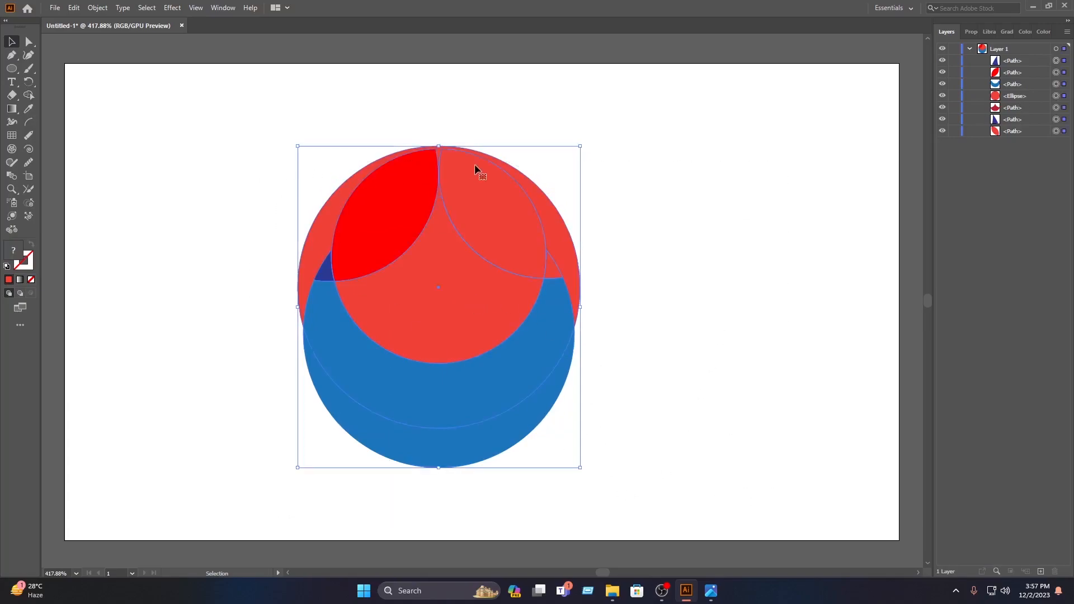
pyautogui.click(28, 95)
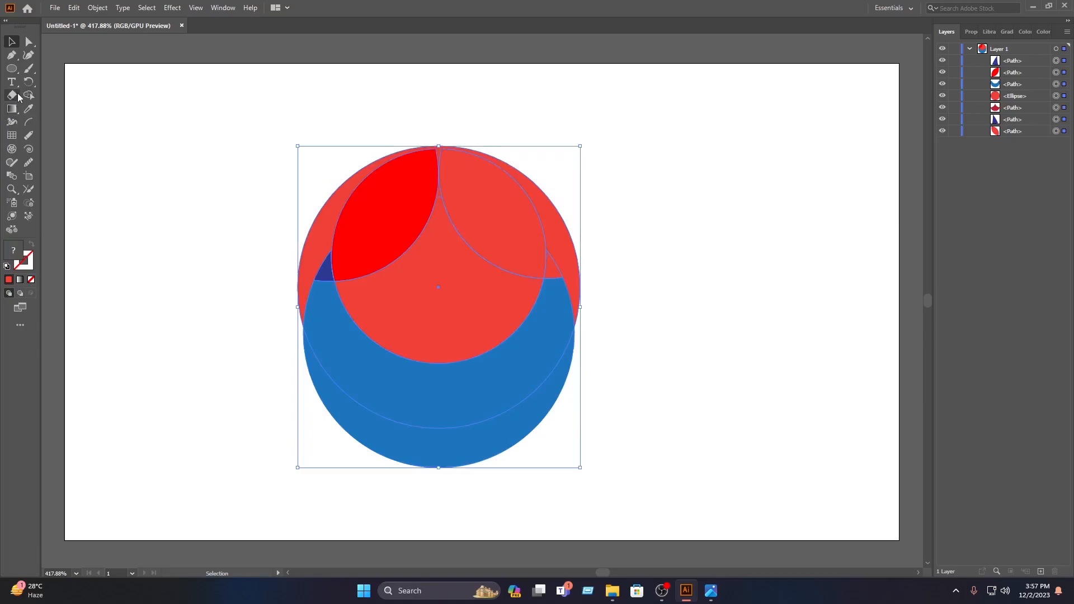
pyautogui.click(457, 392)
pyautogui.press('v')
# Step: Delete the leftover part of the circle outside the figure and move the figure back to the artboard's centre
pyautogui.click(392, 123)
pyautogui.click(319, 244)
pyautogui.press('Delete')
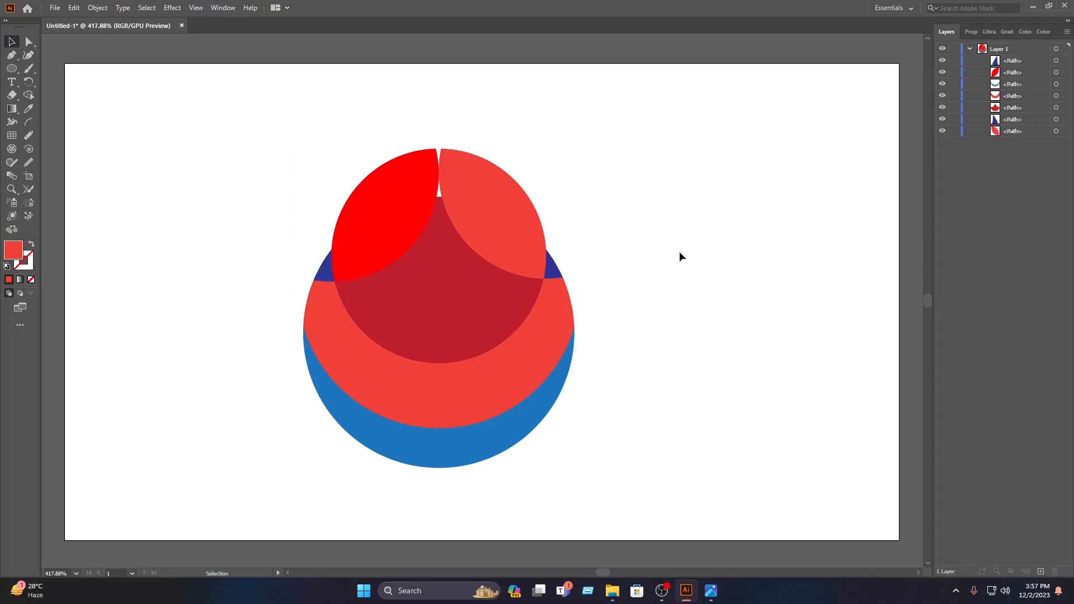
pyautogui.moveTo(644, 483); pyautogui.dragTo(401, 294)
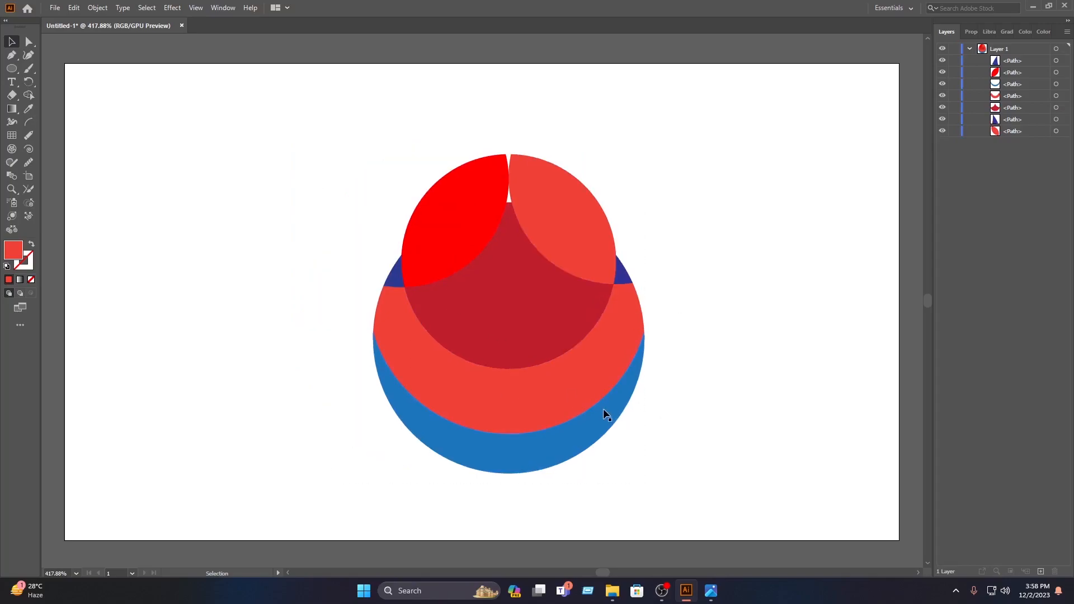
# Step: Apply a linear gradient to the lowest blue crescent and set its right colour stop to dark blue
pyautogui.click(603, 408)
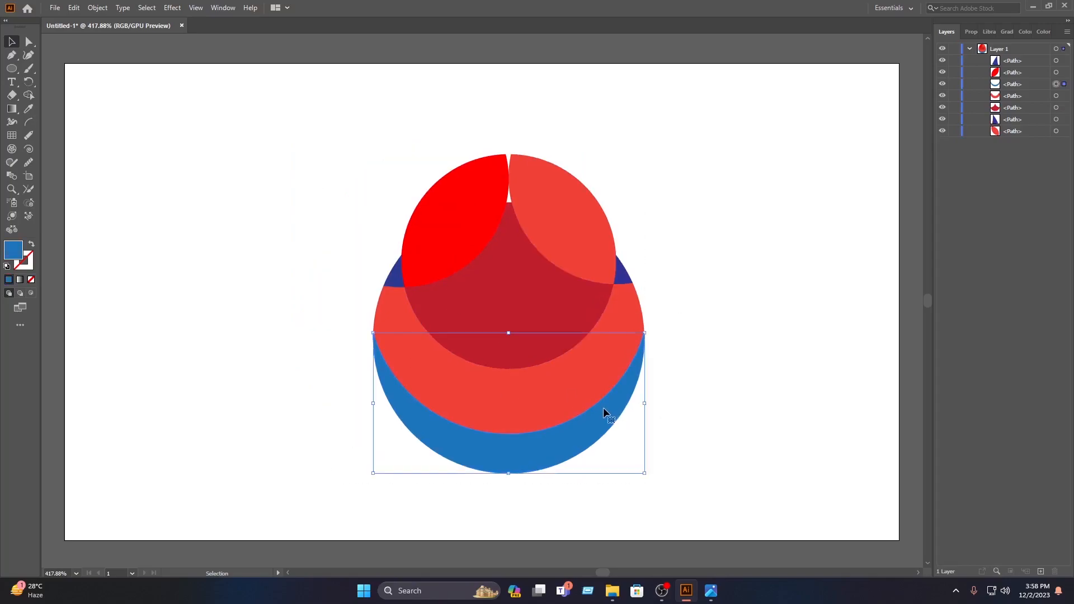
pyautogui.click(12, 108)
pyautogui.click(518, 461)
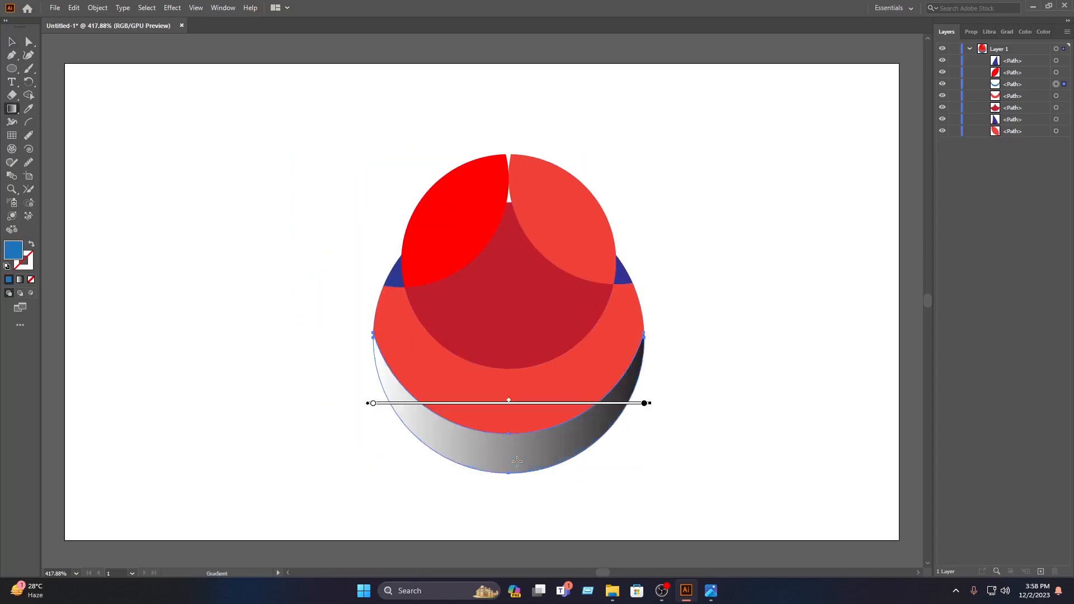
pyautogui.click(643, 404)
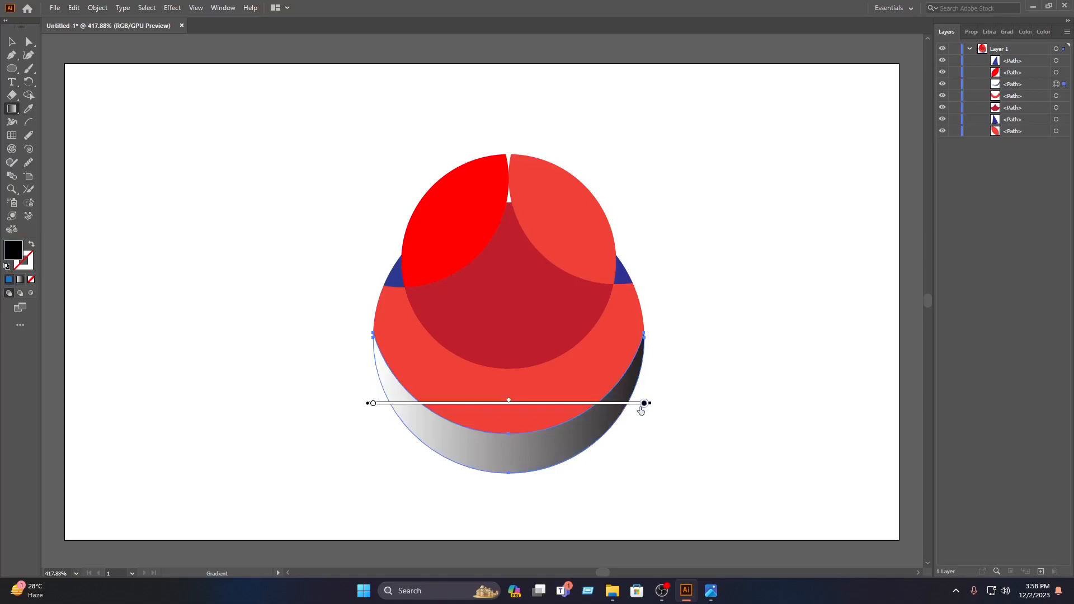
pyautogui.click(972, 32)
pyautogui.click(944, 154)
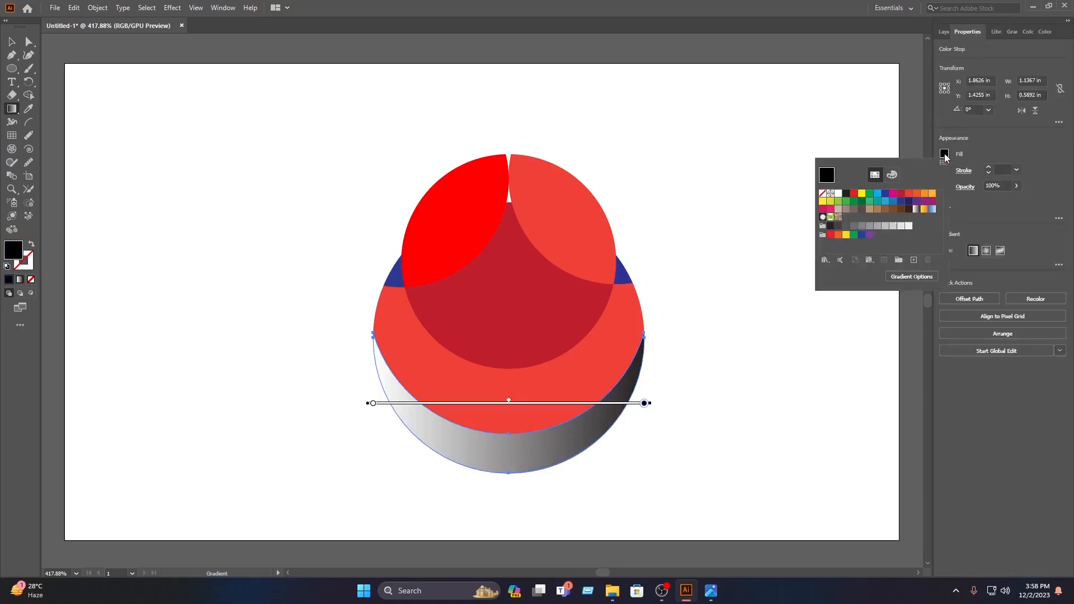
pyautogui.click(892, 194)
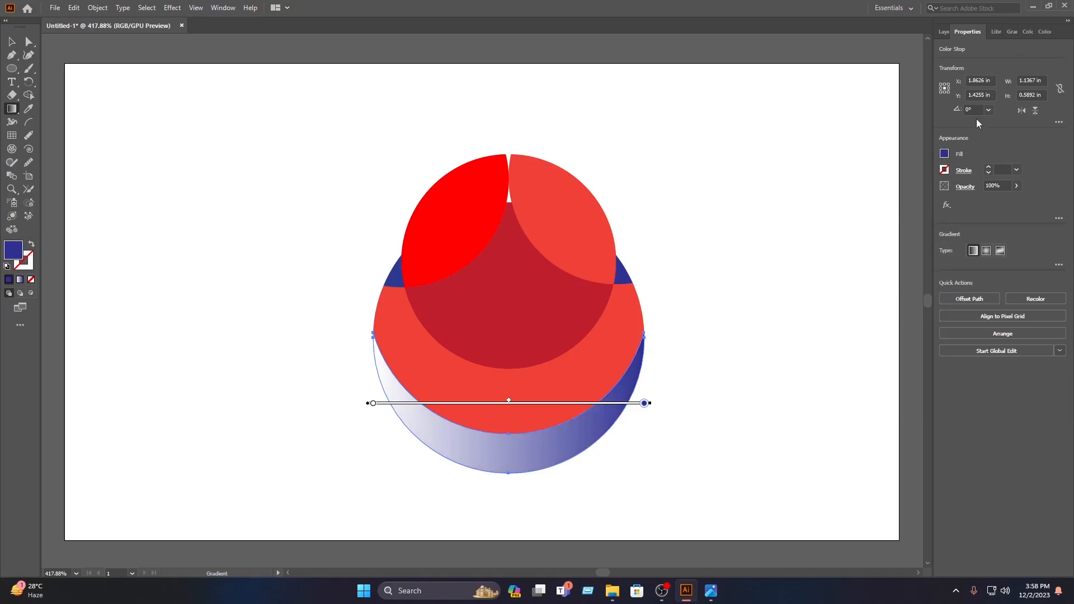
# Step: Set the left colour stop of the lowest crescent's gradient to light blue and deselect the shape
pyautogui.click(373, 403)
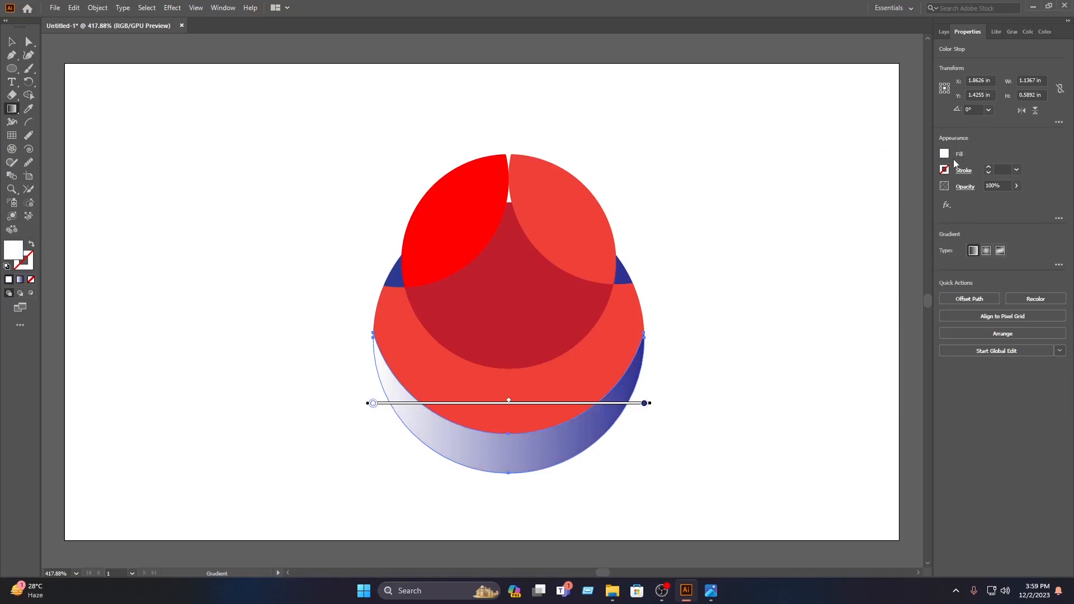
pyautogui.click(944, 155)
pyautogui.click(878, 195)
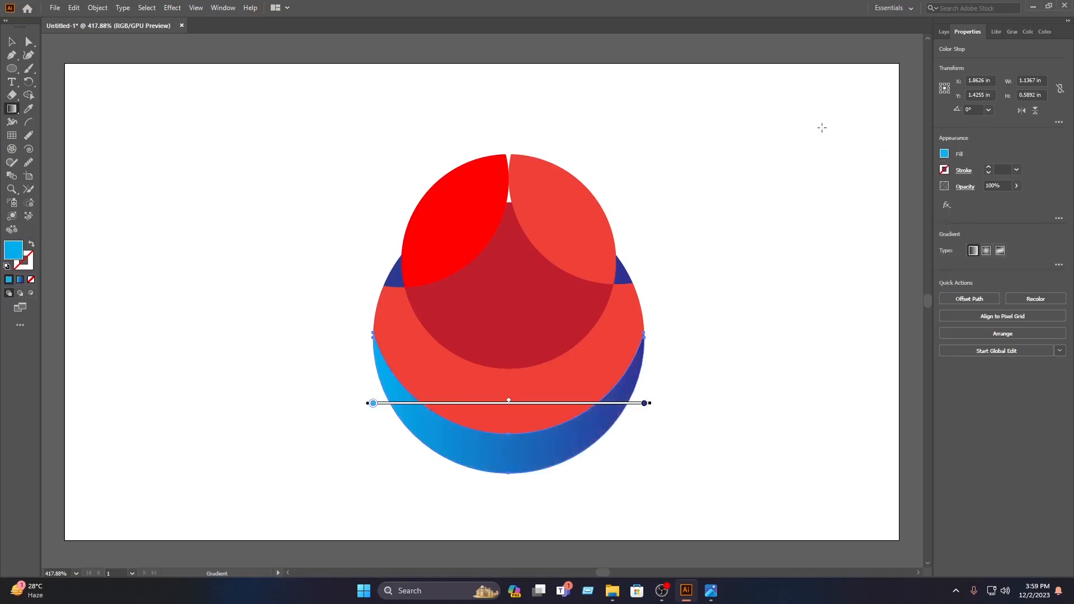
pyautogui.click(7, 38)
pyautogui.hotkey('ctrl', 'shift', 'a')
# Step: Apply a linear gradient to the red crescent band above it and set its left colour stop to magenta
pyautogui.click(515, 388)
pyautogui.click(11, 108)
pyautogui.click(498, 390)
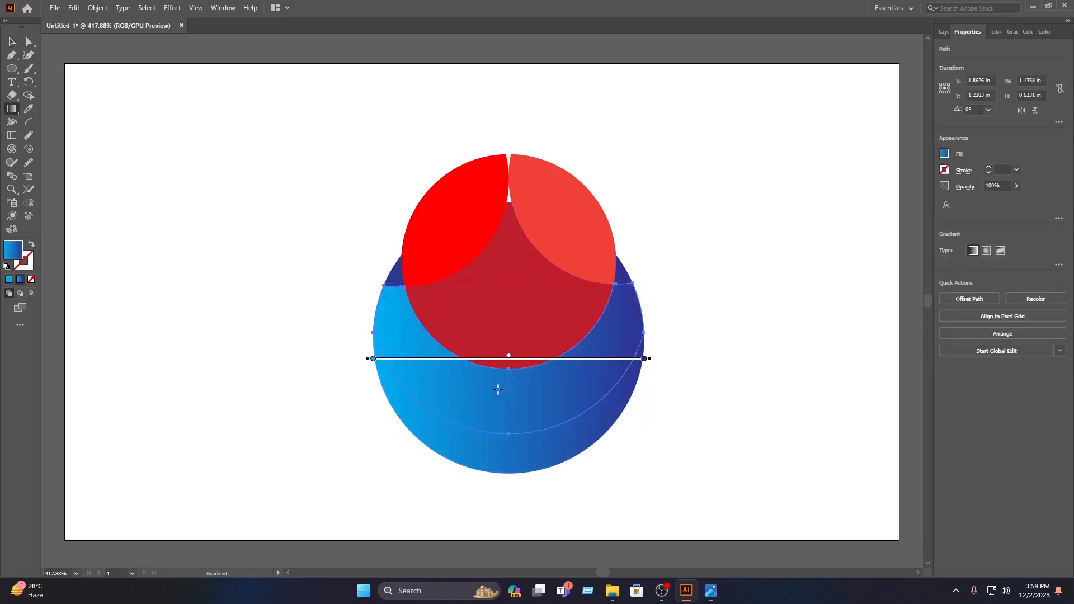
pyautogui.click(373, 359)
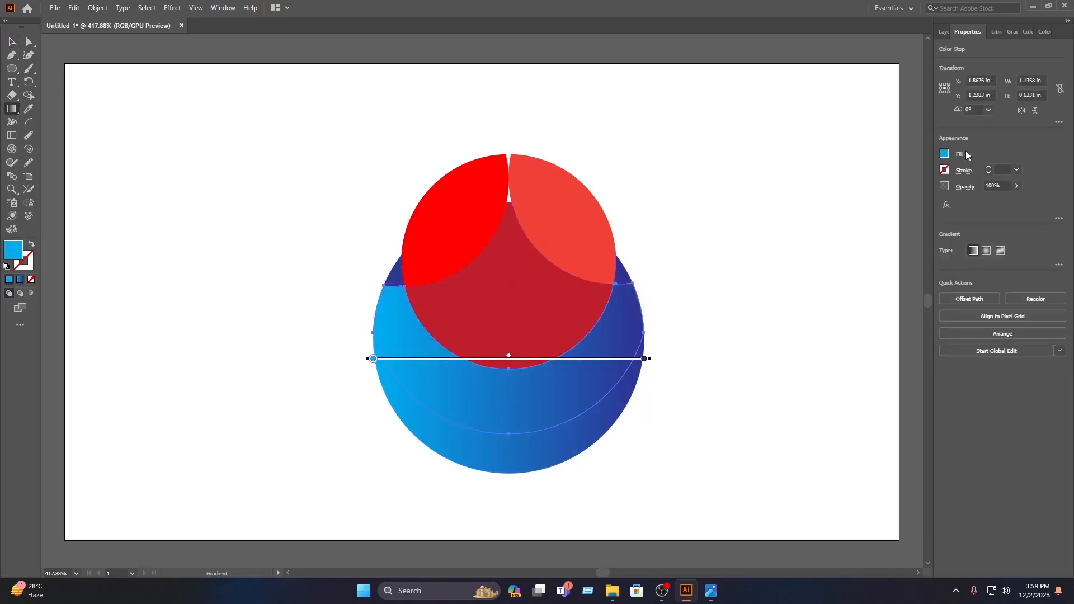
pyautogui.click(945, 154)
pyautogui.click(894, 193)
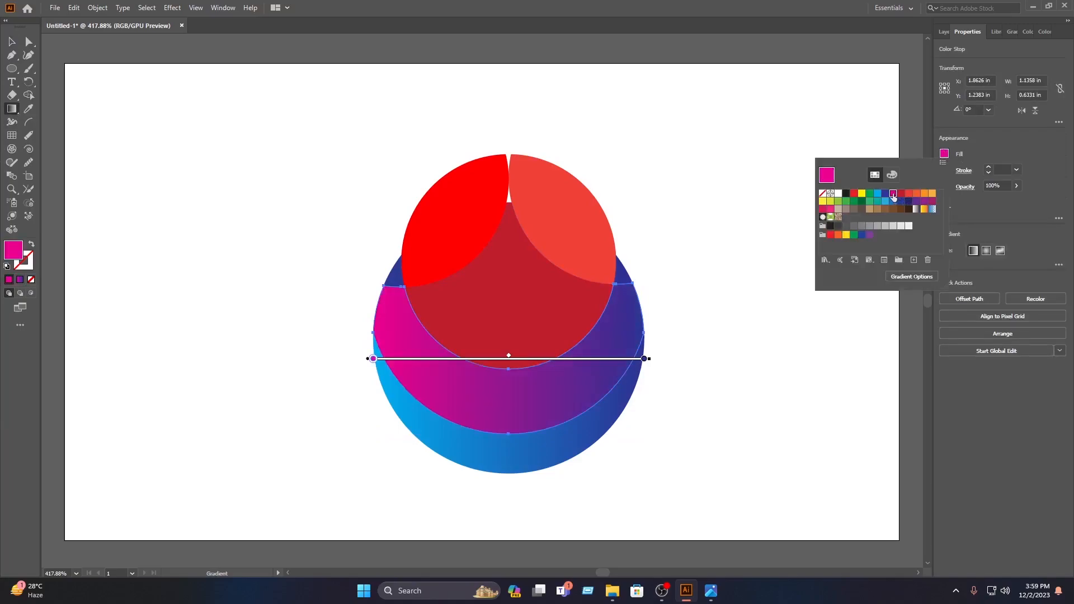
# Step: Set the right colour stop of the upper crescent band's gradient to light blue and deselect the band
pyautogui.click(640, 360)
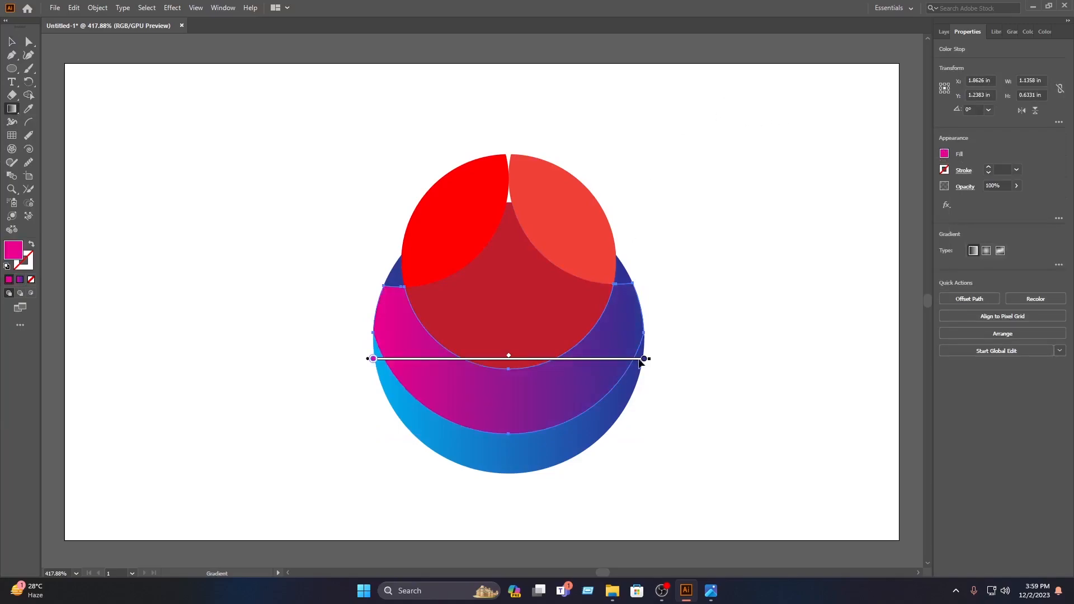
pyautogui.click(644, 359)
pyautogui.click(944, 154)
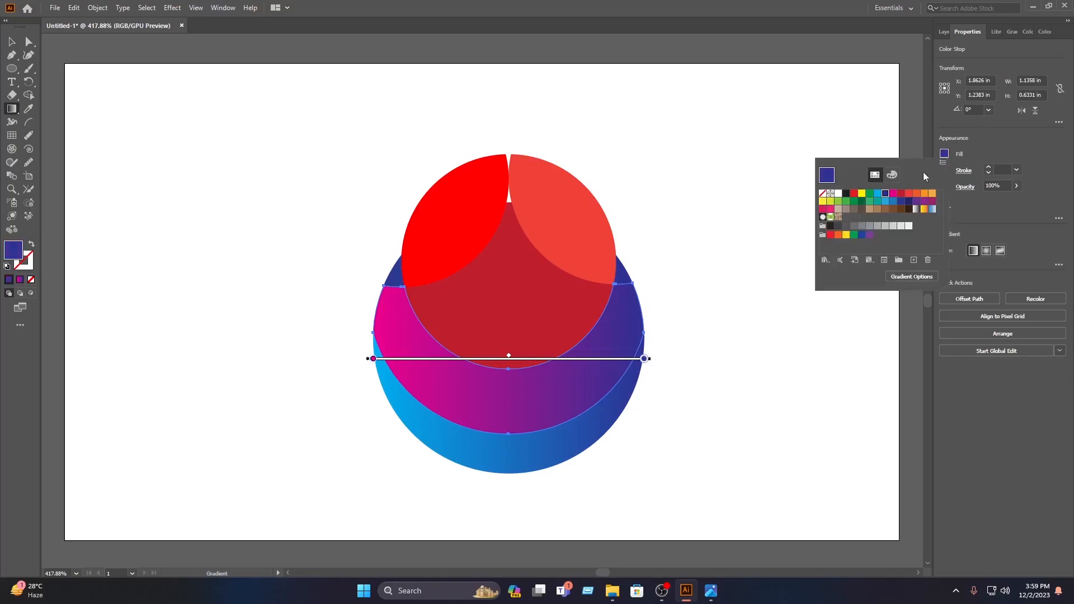
pyautogui.click(878, 194)
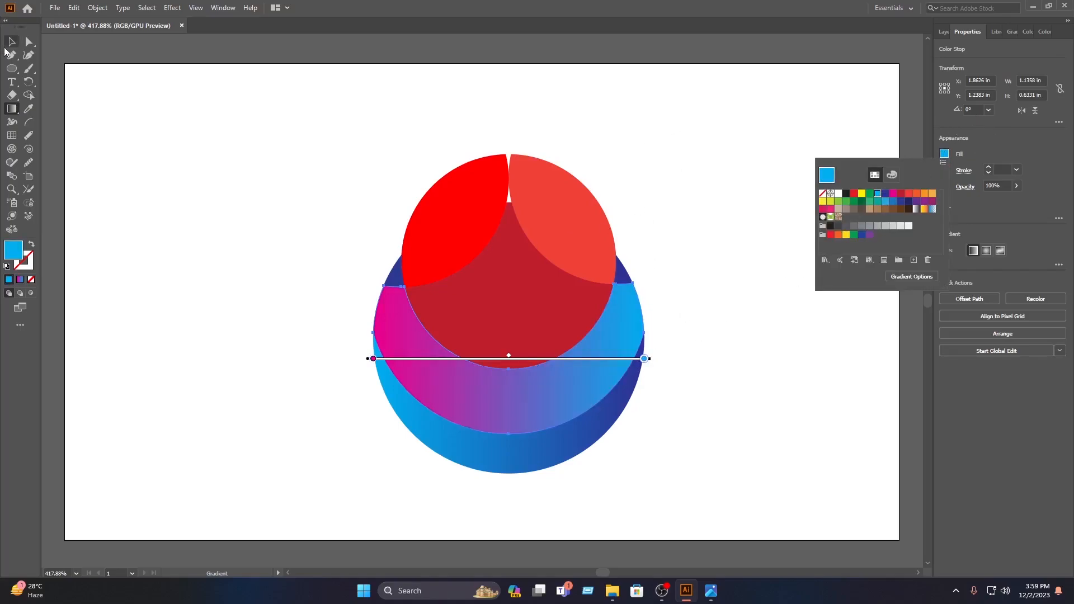
pyautogui.click(6, 48)
pyautogui.click(8, 45)
pyautogui.click(129, 67)
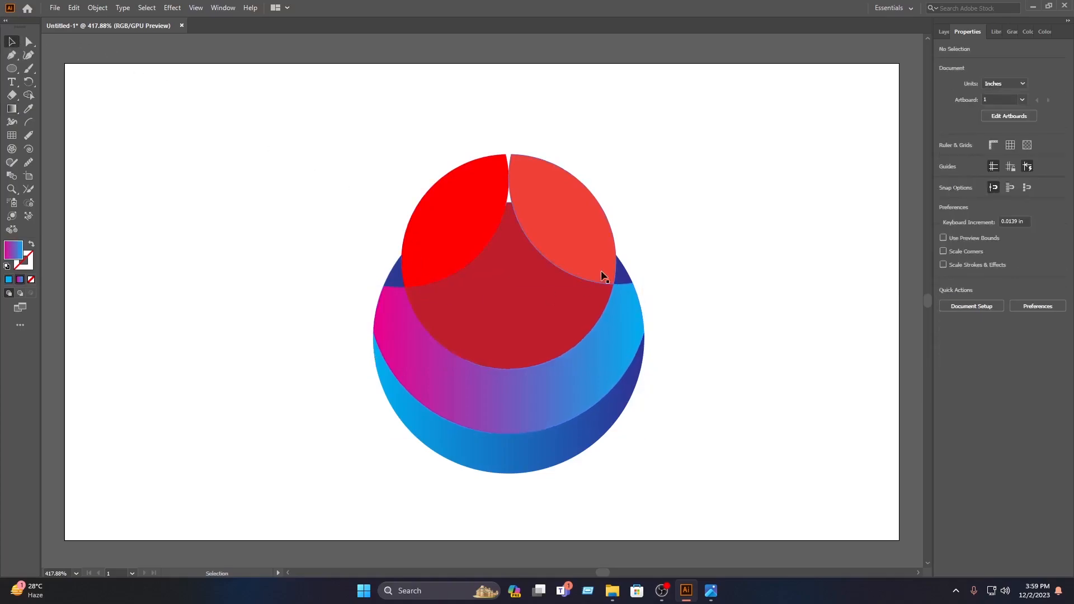
# Step: Apply a linear gradient to the right side wedge and change its left colour stop to dark blue
pyautogui.click(619, 274)
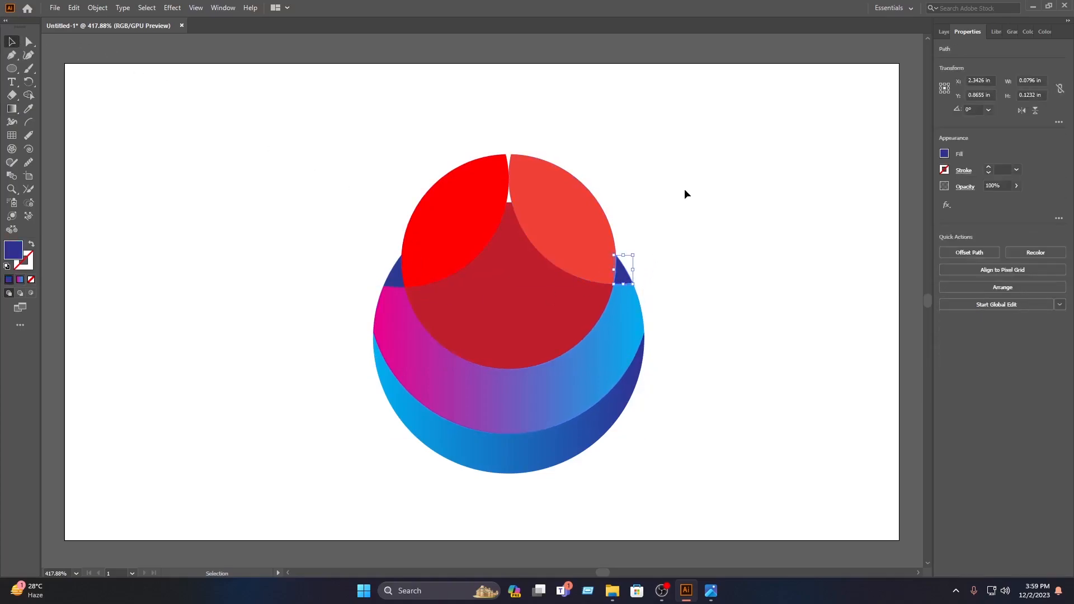
pyautogui.click(11, 109)
pyautogui.click(628, 272)
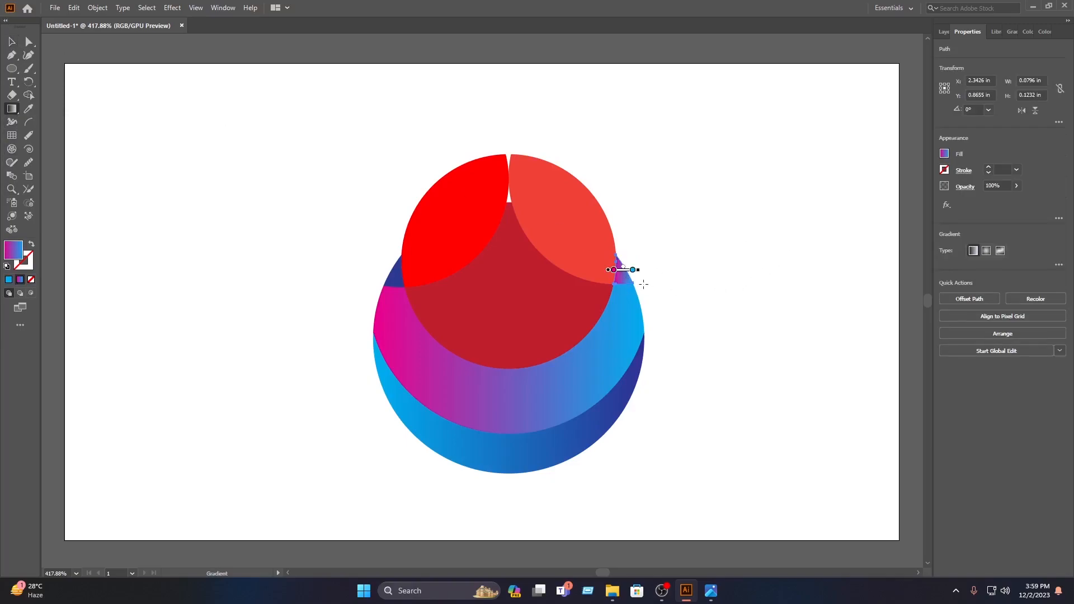
pyautogui.click(614, 271)
pyautogui.click(945, 154)
pyautogui.click(886, 194)
pyautogui.click(10, 41)
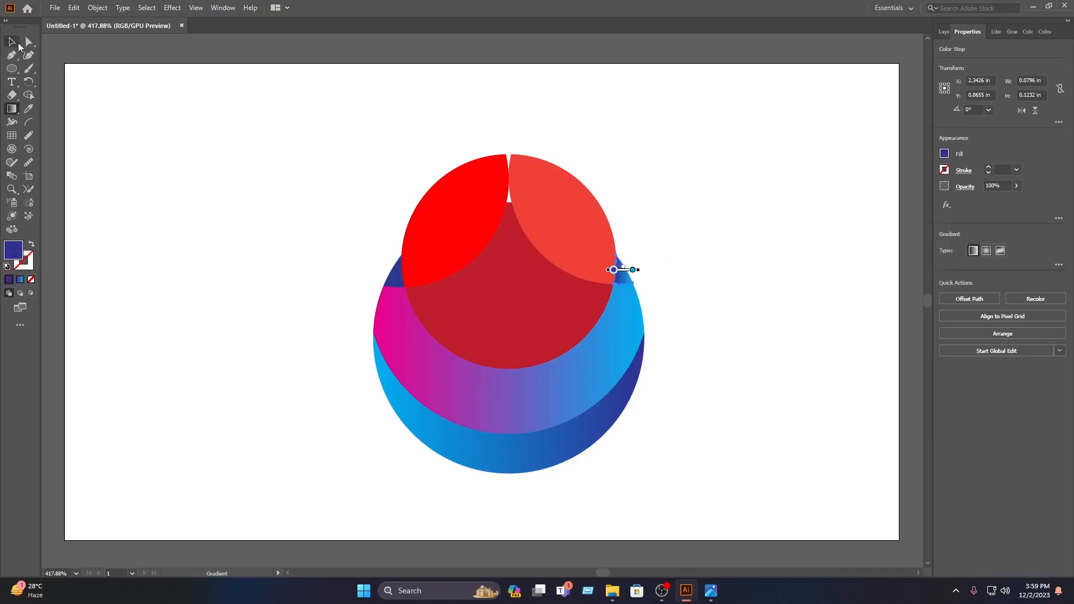
pyautogui.click(11, 42)
pyautogui.click(315, 202)
# Step: Apply the dark blue to light blue linear gradient to the left side wedge
pyautogui.click(381, 281)
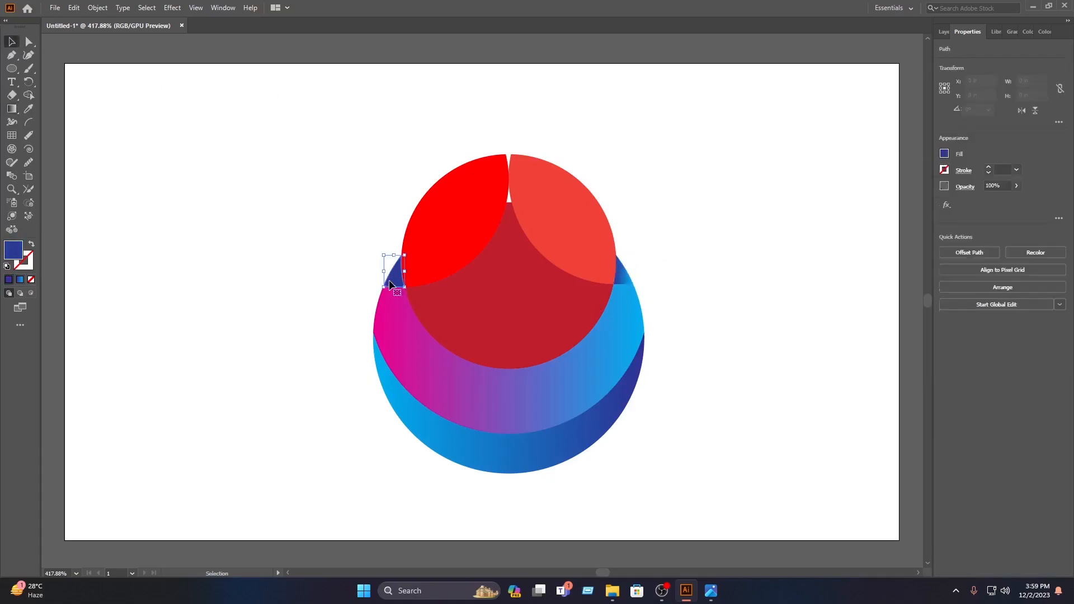
pyautogui.click(14, 109)
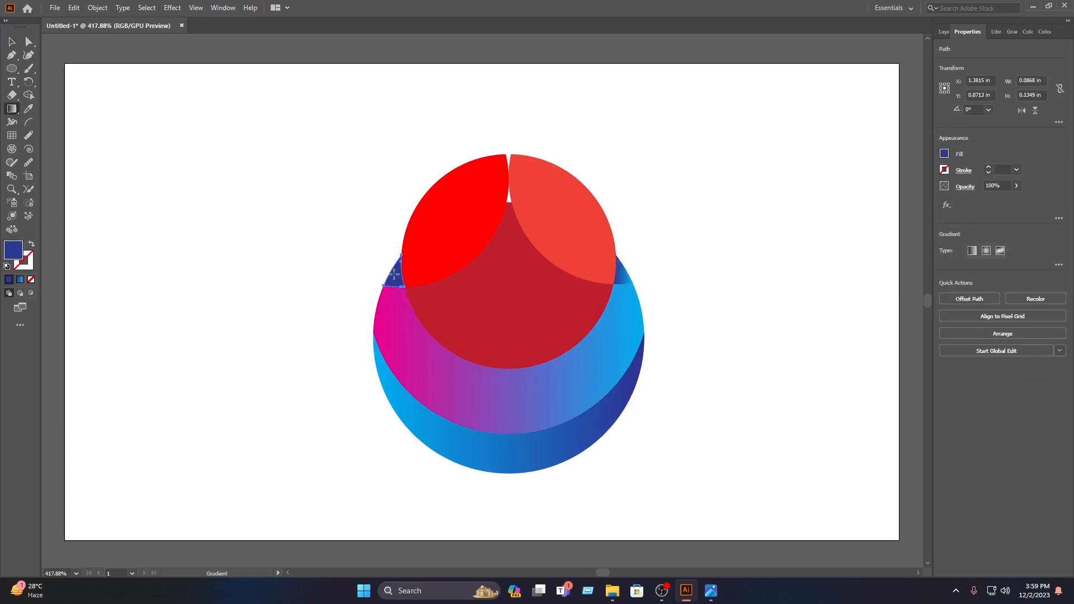
pyautogui.click(397, 273)
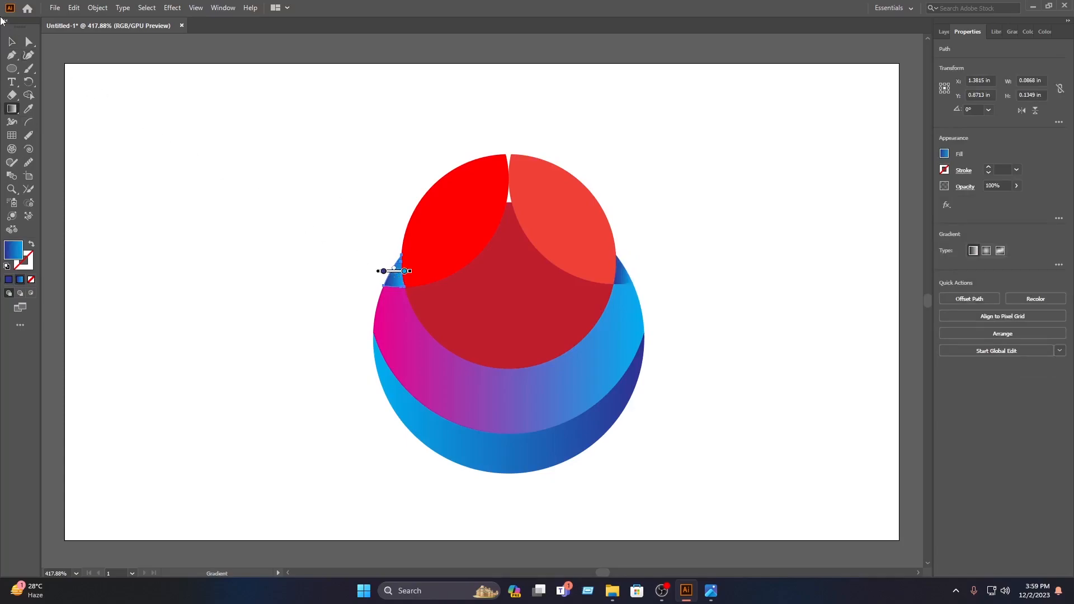
pyautogui.click(13, 42)
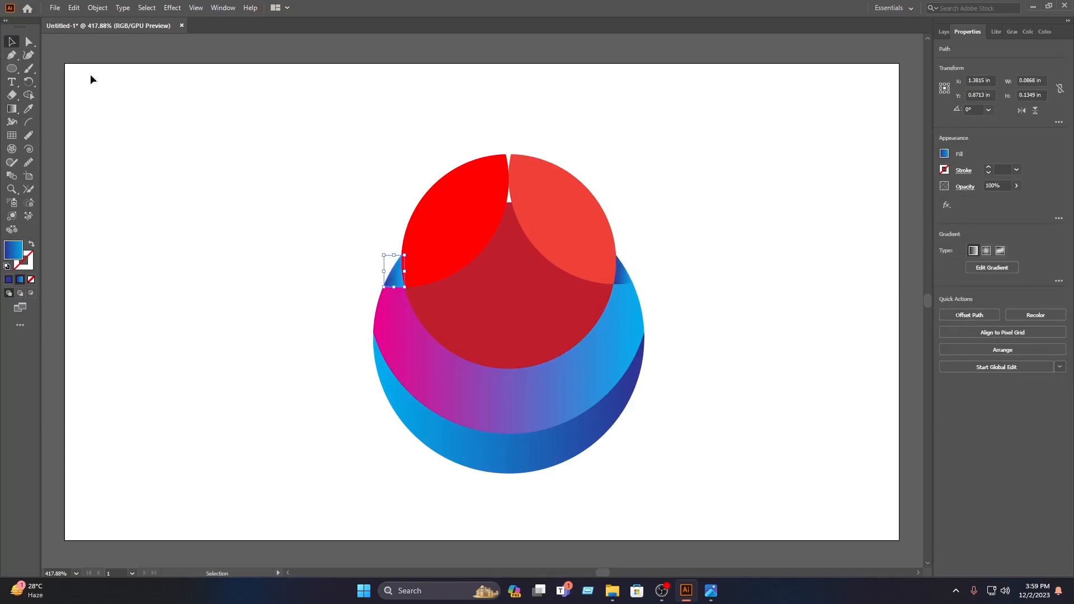
pyautogui.click(343, 209)
# Step: Apply the dark blue to light blue linear gradient to the dark red centre shape
pyautogui.click(546, 324)
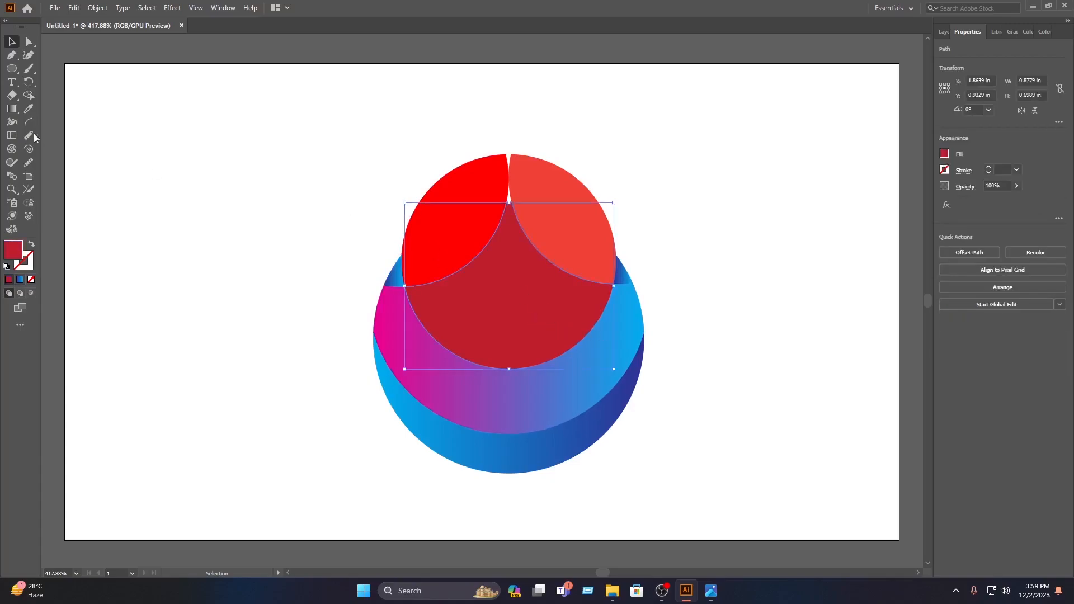
pyautogui.press('g')
pyautogui.click(525, 310)
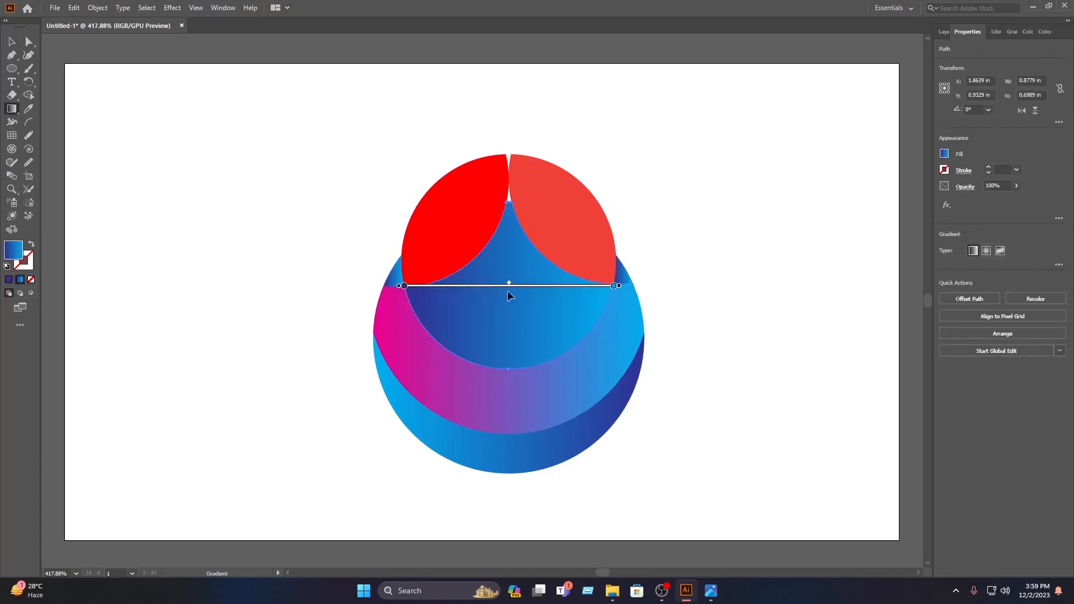
# Step: Set the centre shape's gradient to orange at the left colour stop and magenta at the right one
pyautogui.click(403, 286)
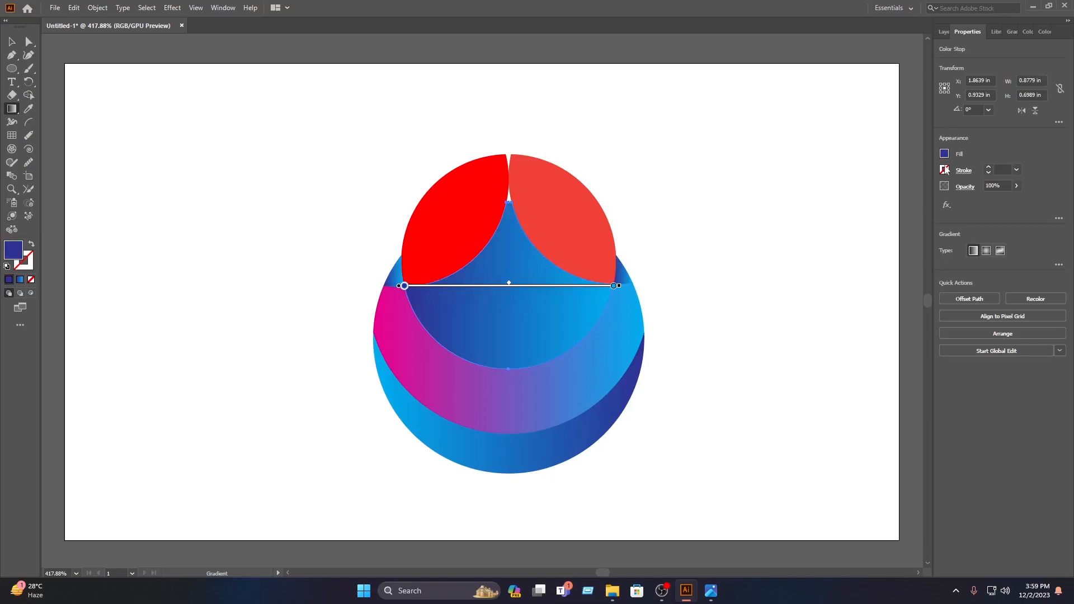
pyautogui.click(945, 155)
pyautogui.click(931, 194)
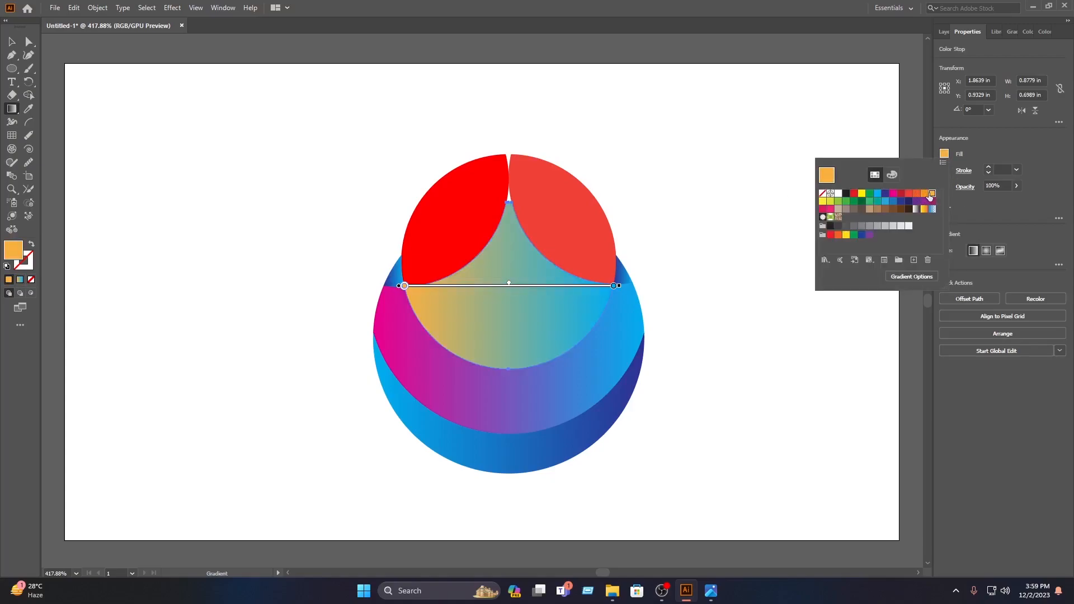
pyautogui.click(924, 193)
pyautogui.click(610, 293)
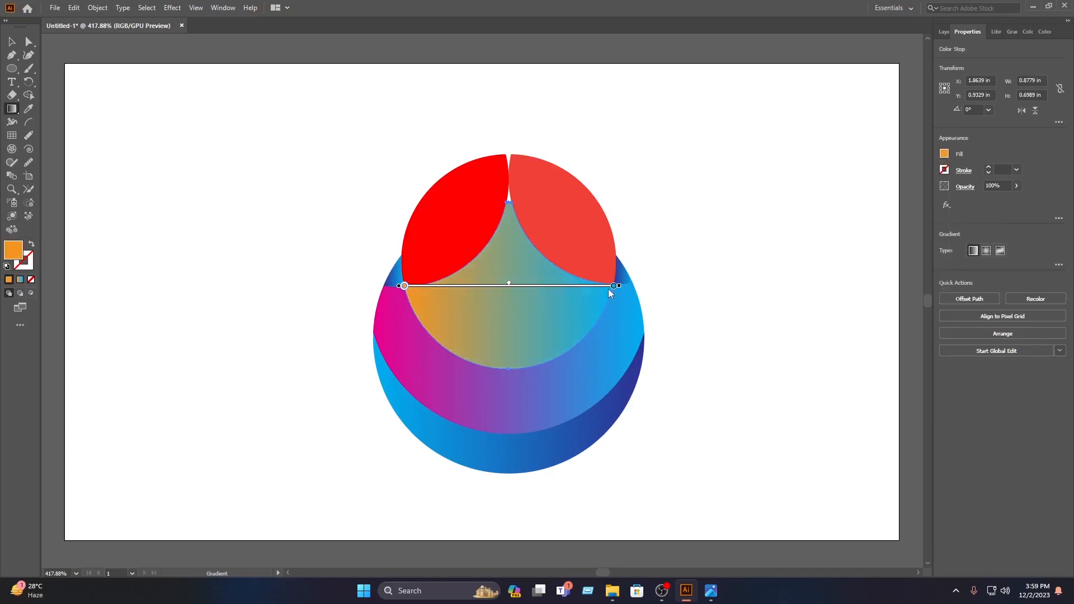
pyautogui.click(614, 286)
pyautogui.click(945, 154)
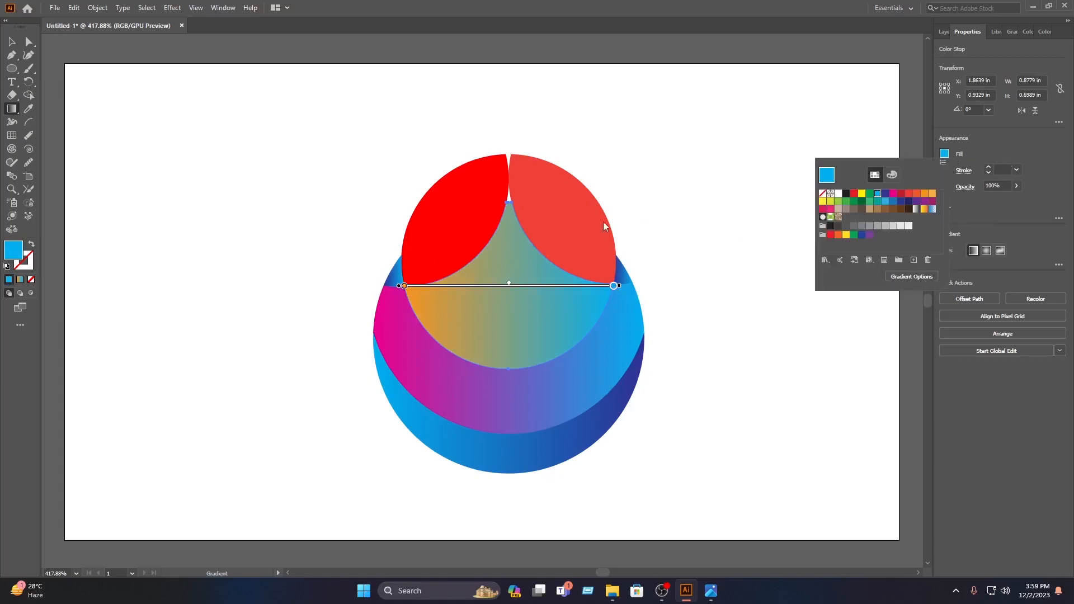
pyautogui.click(893, 194)
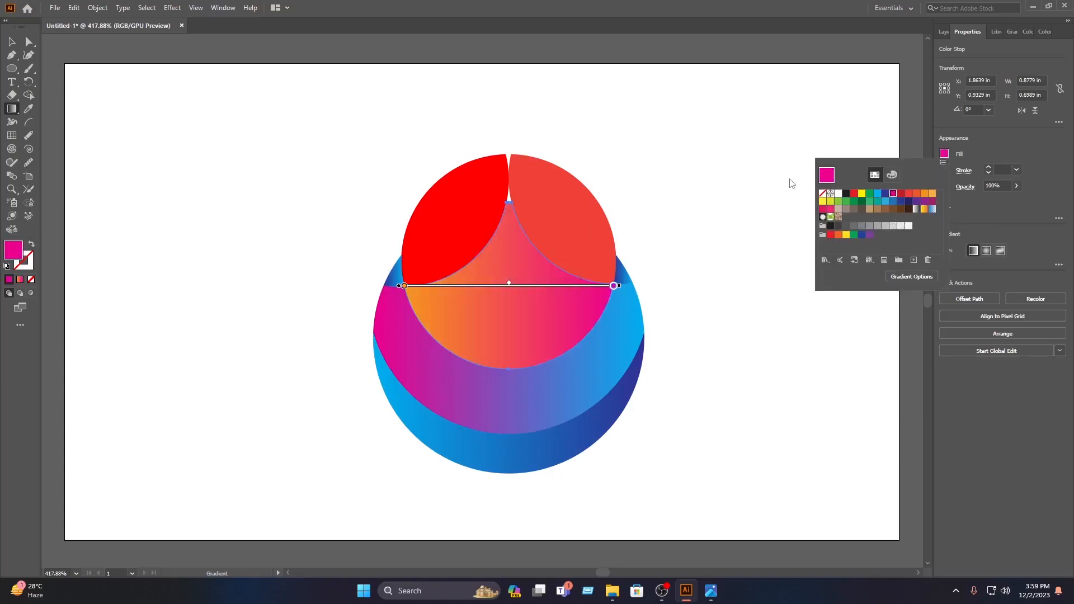
# Step: Add a light blue middle stop to the centre shape's gradient and shift the orange and magenta stops inward
pyautogui.click(523, 287)
pyautogui.click(512, 287)
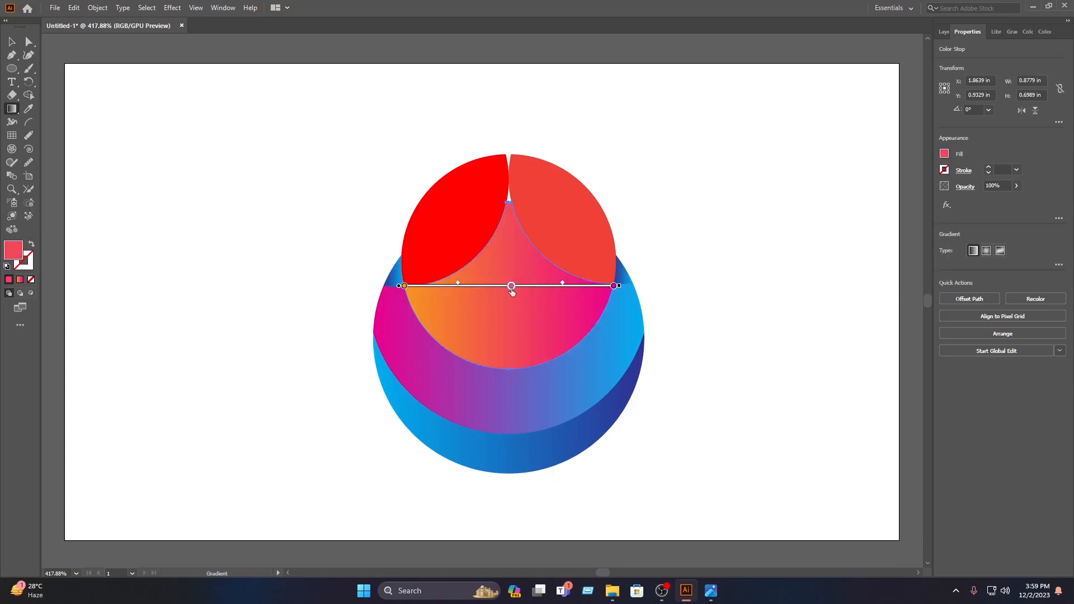
pyautogui.click(945, 155)
pyautogui.click(877, 194)
pyautogui.click(614, 290)
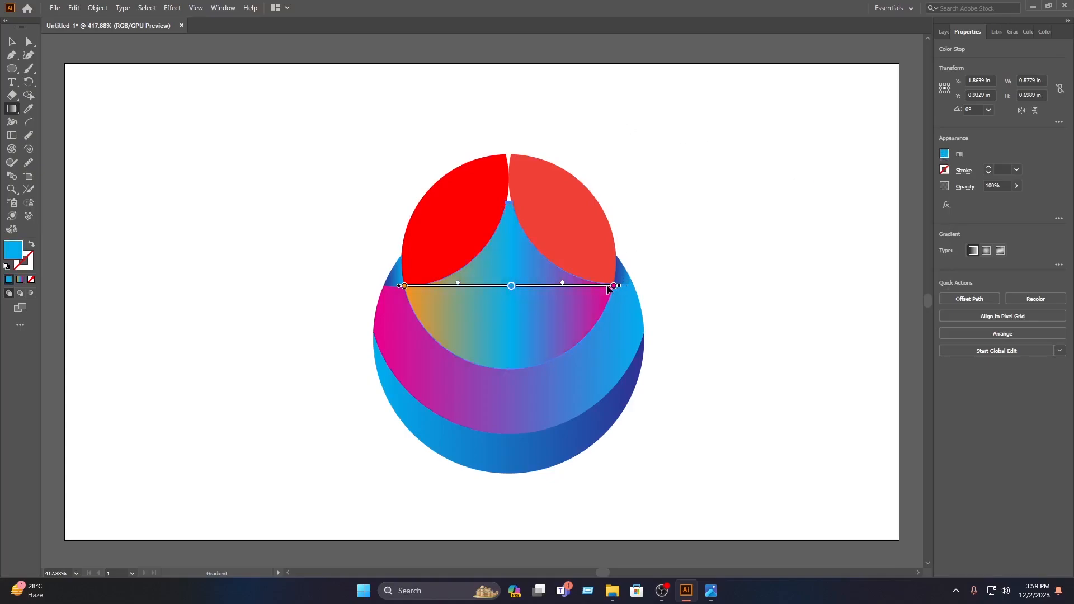
pyautogui.moveTo(613, 286); pyautogui.dragTo(571, 285)
pyautogui.moveTo(404, 291); pyautogui.dragTo(459, 288)
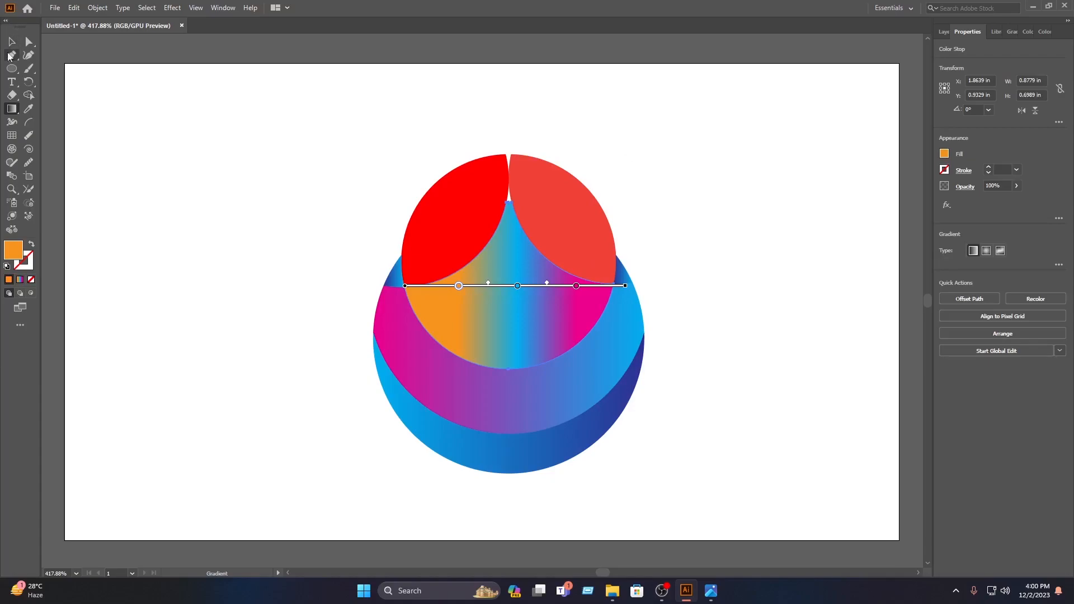
# Step: Apply an orange to magenta linear gradient to the bright red upper left petal and deselect it
pyautogui.click(11, 42)
pyautogui.click(462, 216)
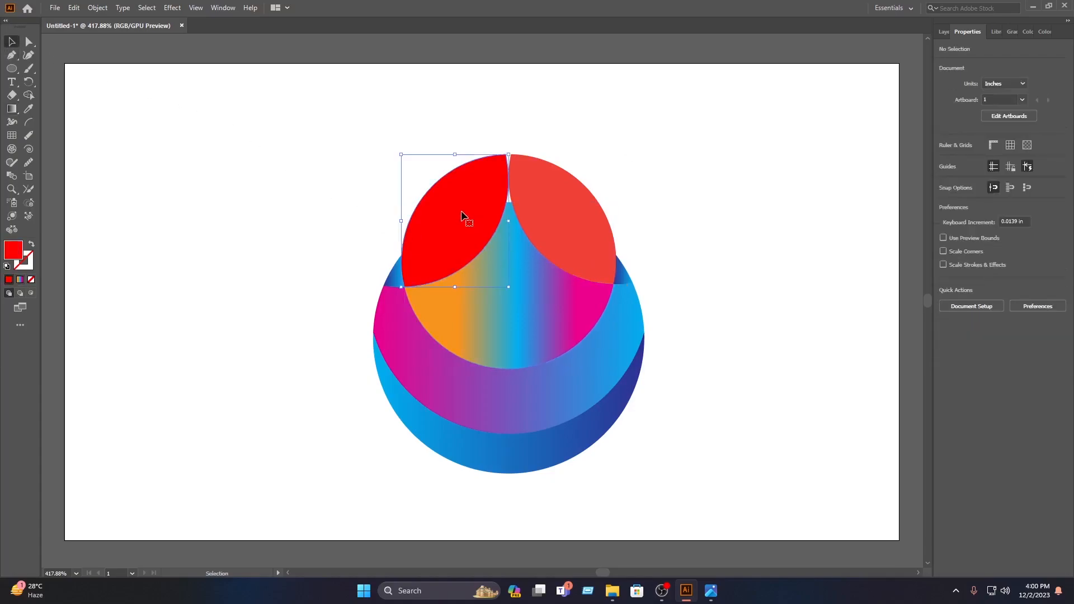
pyautogui.click(29, 95)
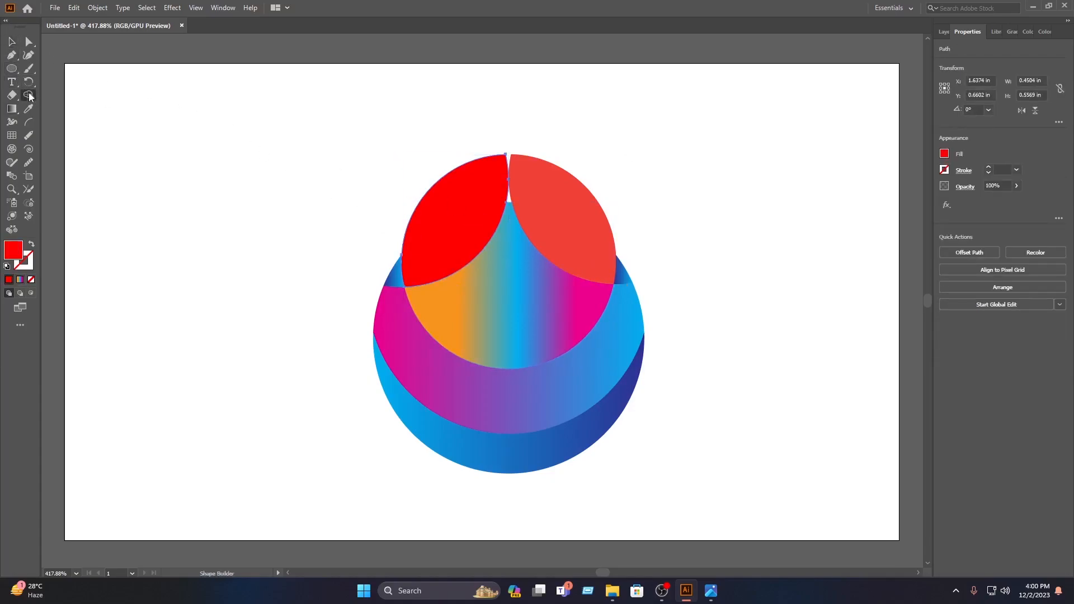
pyautogui.click(11, 110)
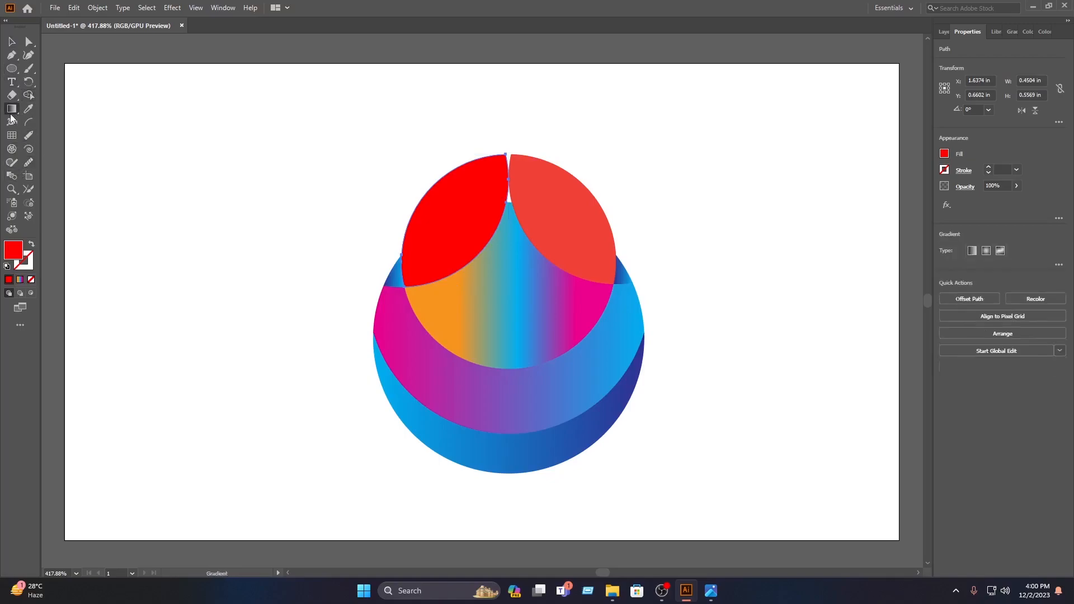
pyautogui.click(454, 227)
pyautogui.click(456, 221)
pyautogui.moveTo(457, 224)
pyautogui.mouseDown()
pyautogui.moveTo(458, 244)
pyautogui.moveTo(408, 223)
pyautogui.moveTo(398, 231)
pyautogui.mouseUp()
pyautogui.click(11, 41)
pyautogui.click(188, 98)
# Step: Apply the orange to magenta gradient to the upper right petal, moving magenta to its right edge and orange inward
pyautogui.click(544, 239)
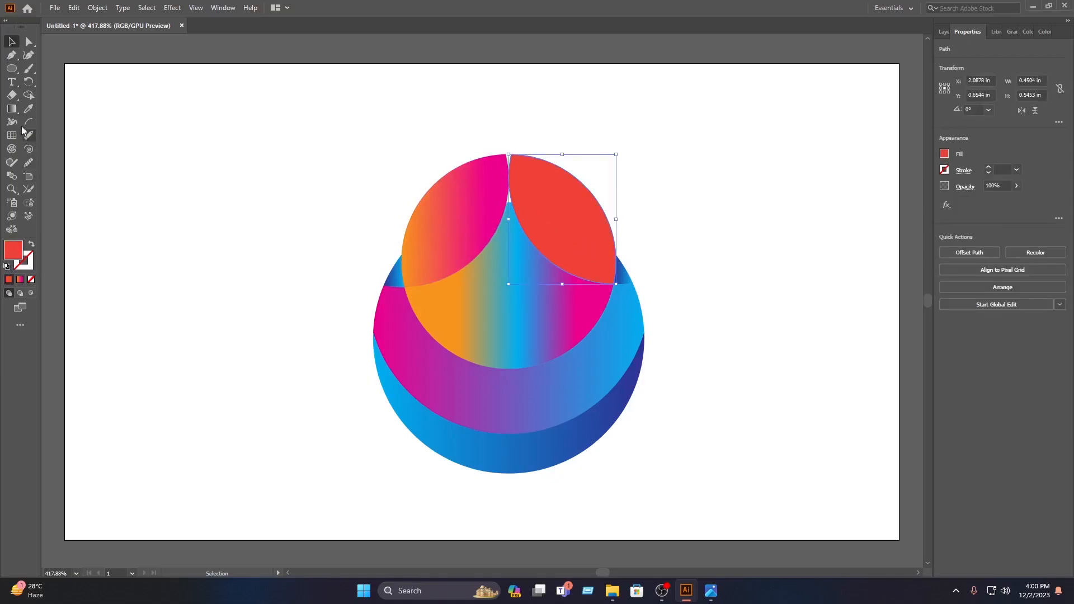
pyautogui.click(12, 109)
pyautogui.click(609, 257)
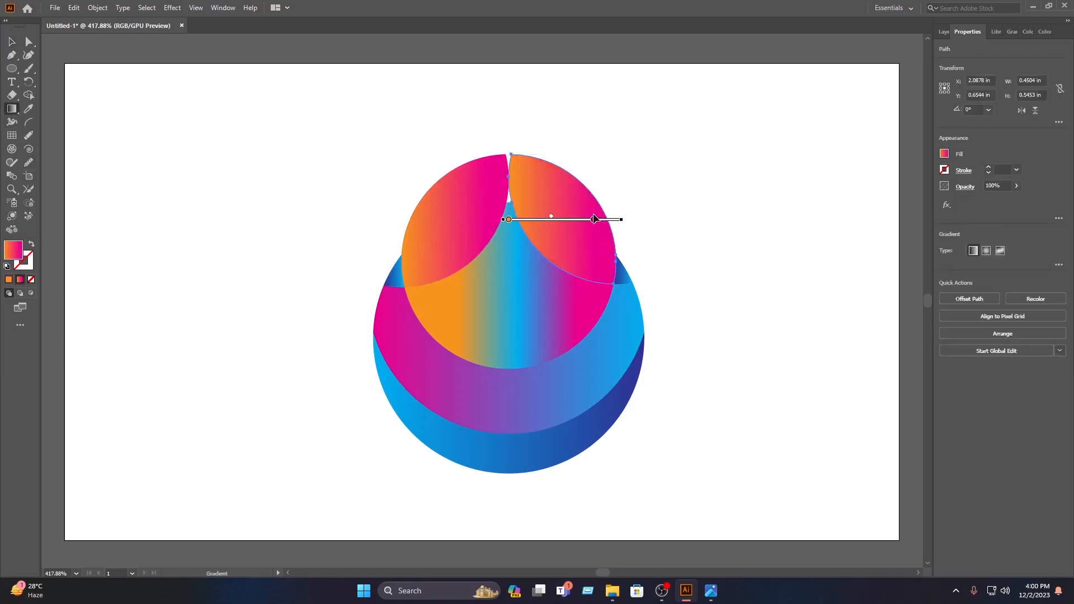
pyautogui.moveTo(596, 223); pyautogui.dragTo(617, 224)
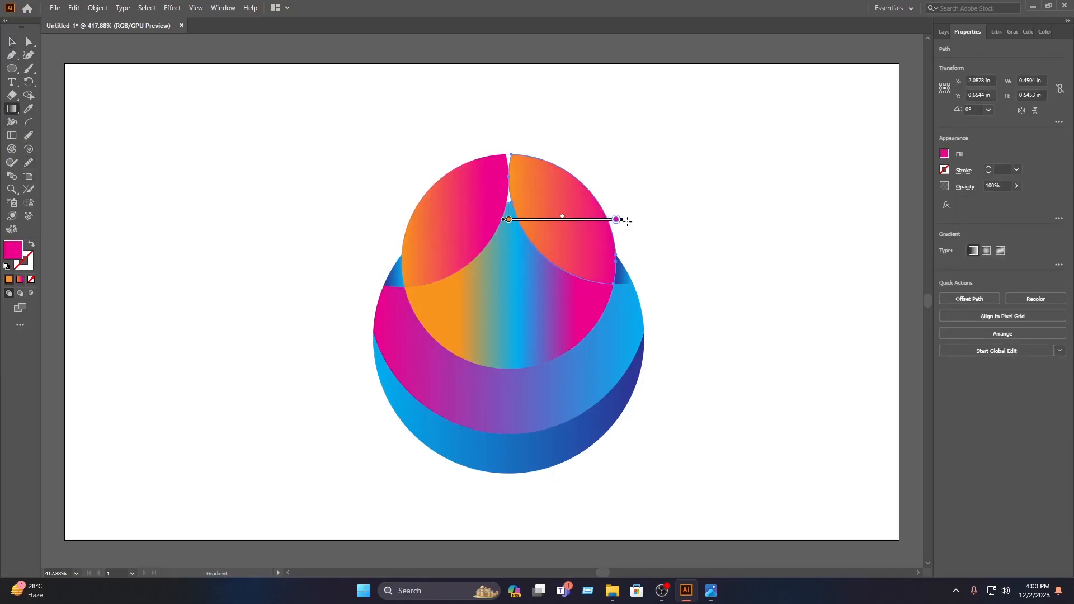
pyautogui.moveTo(509, 219); pyautogui.dragTo(549, 220)
pyautogui.click(11, 41)
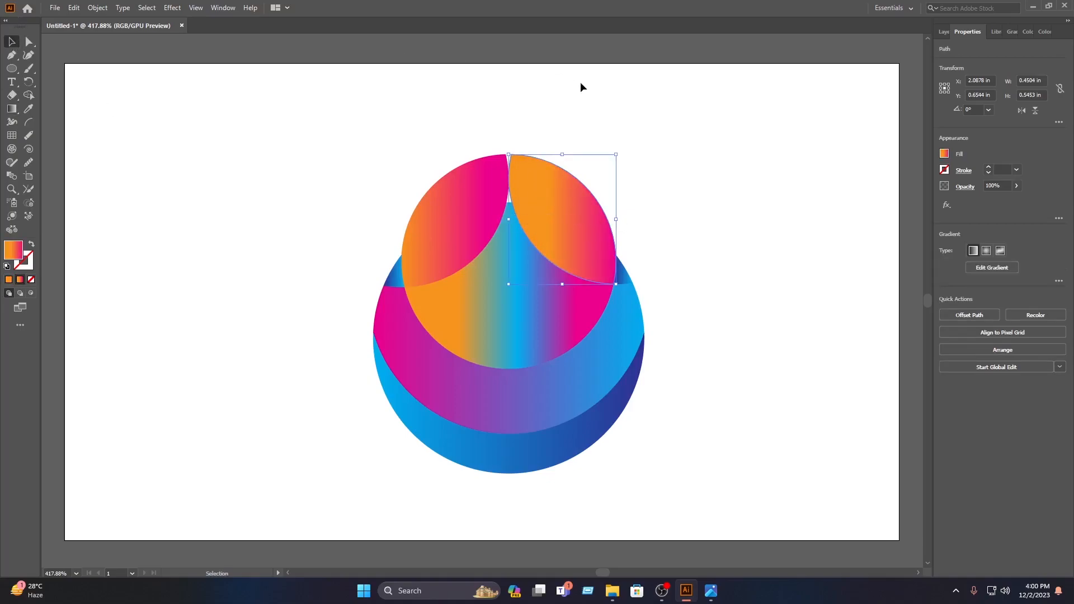
# Step: Move the whole figure slightly up and to the left on the artboard and deselect it
pyautogui.click(756, 418)
pyautogui.click(590, 223)
pyautogui.moveTo(590, 223); pyautogui.dragTo(514, 214)
pyautogui.click(679, 119)
pyautogui.moveTo(661, 497); pyautogui.dragTo(439, 242)
pyautogui.click(641, 181)
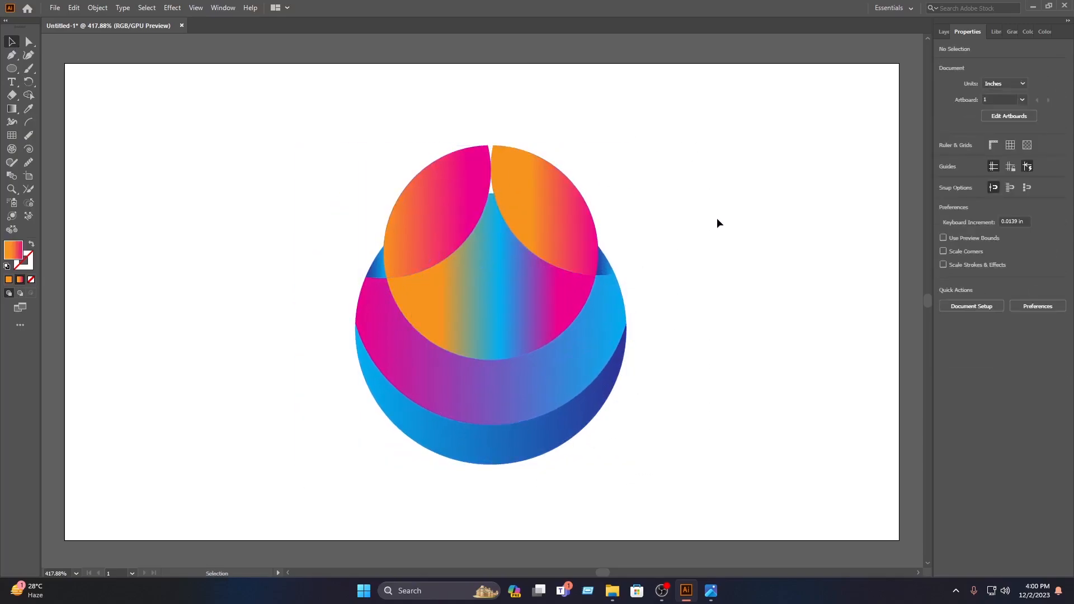
# Step: Export the artwork to the Desktop as a PNG file named Bee
pyautogui.click(60, 10)
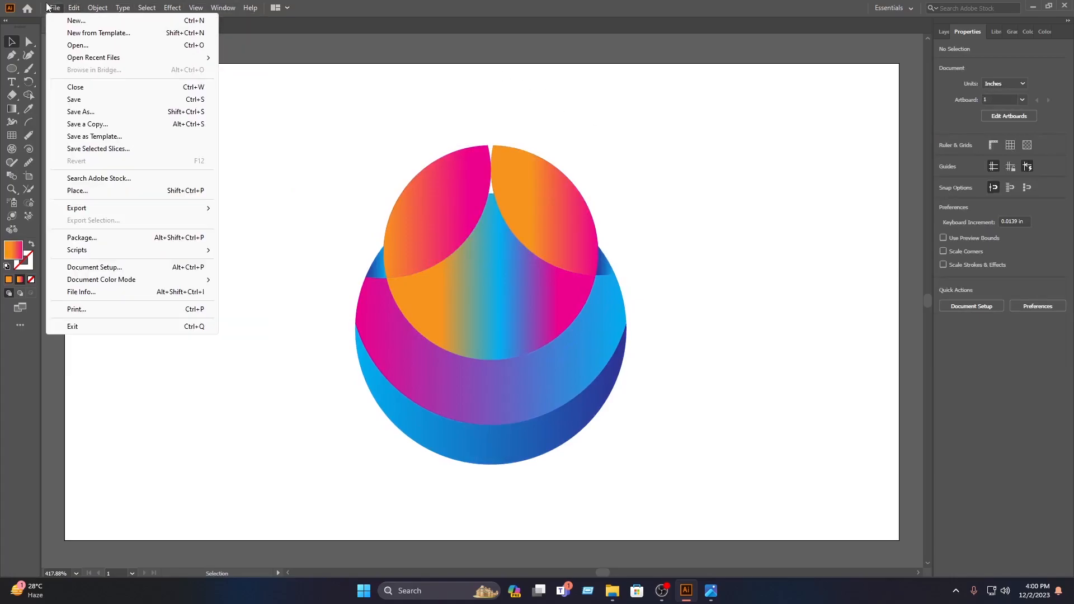
pyautogui.moveTo(84, 210)
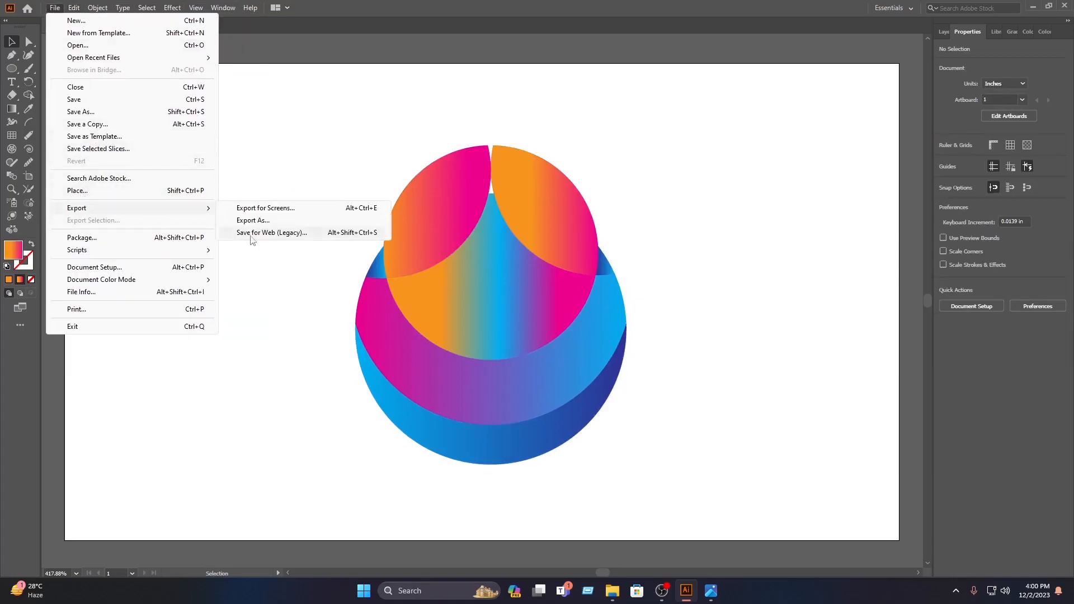
pyautogui.click(263, 220)
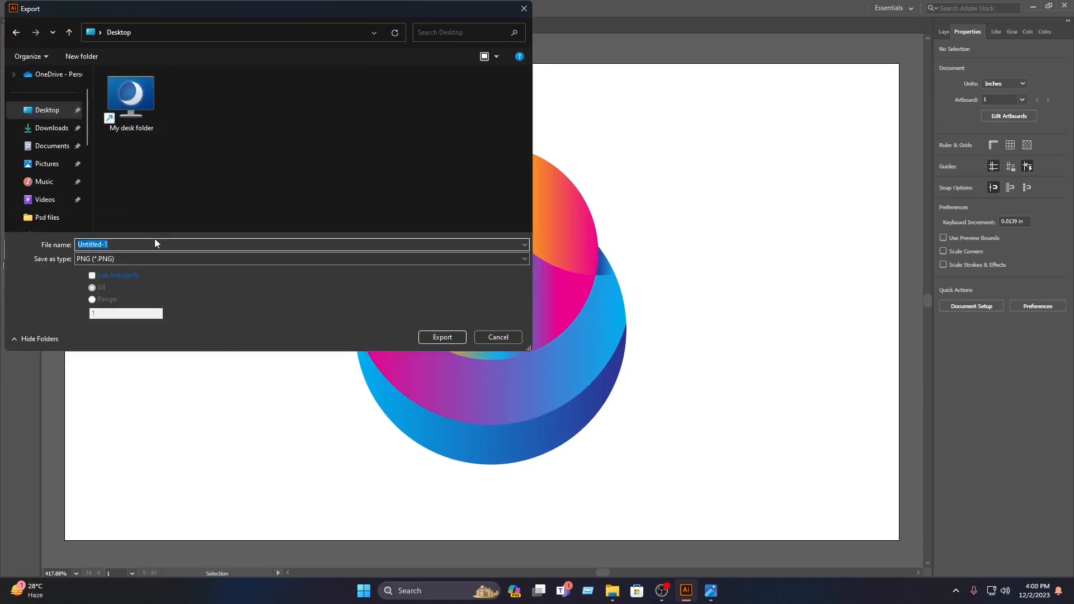
pyautogui.write('Bee')
pyautogui.click(176, 258)
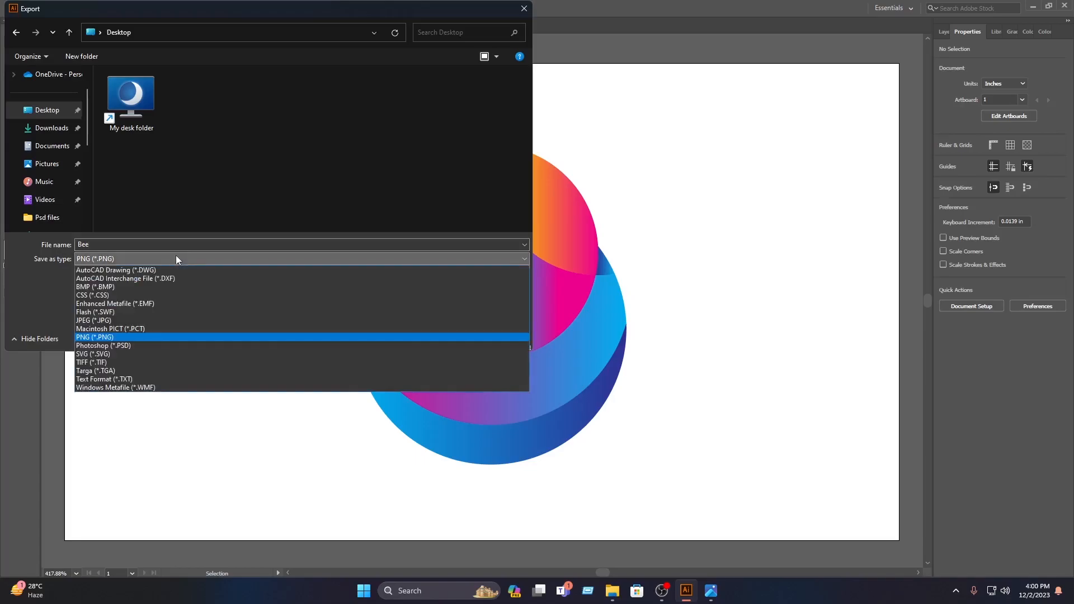
pyautogui.click(124, 337)
pyautogui.click(442, 337)
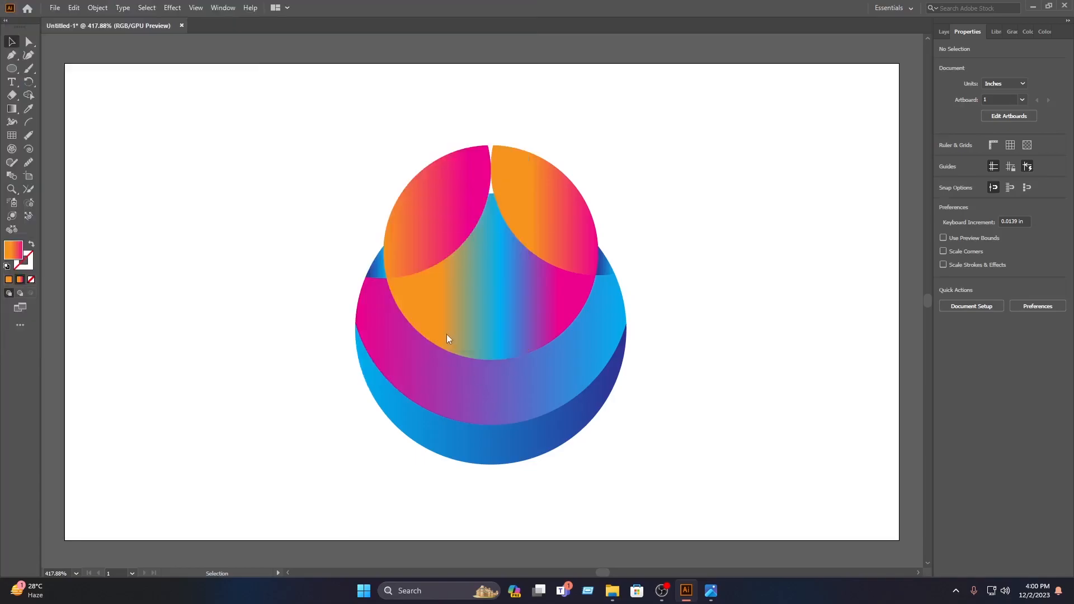
pyautogui.click(546, 470)
# Step: Switch to Photoshop and open the recent file 3D Logo Mockup on Glass Wall.psd
pyautogui.moveTo(1066, 137)
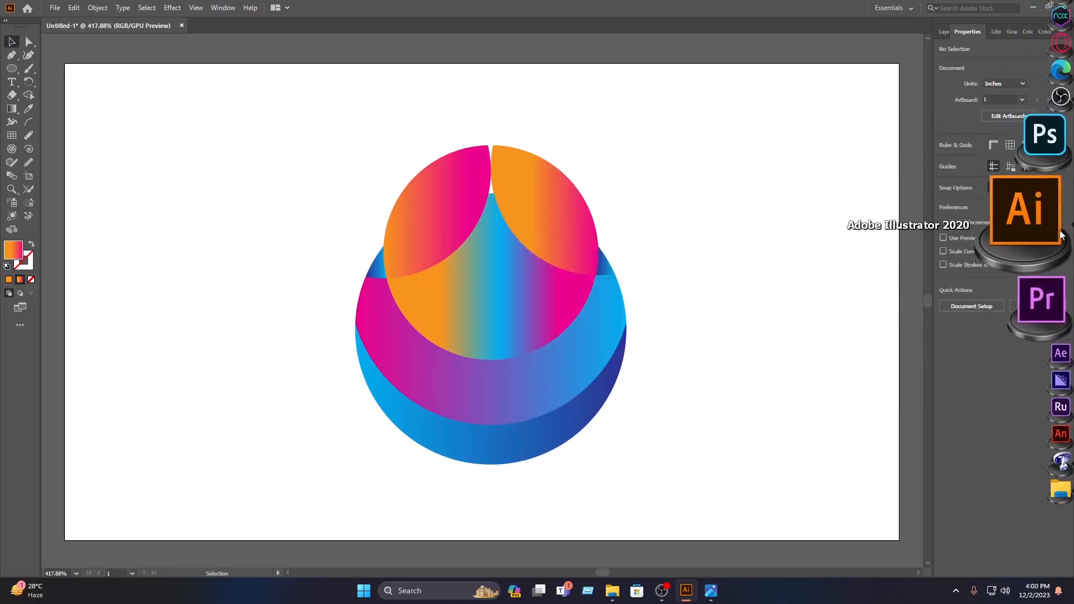
pyautogui.click(1063, 207)
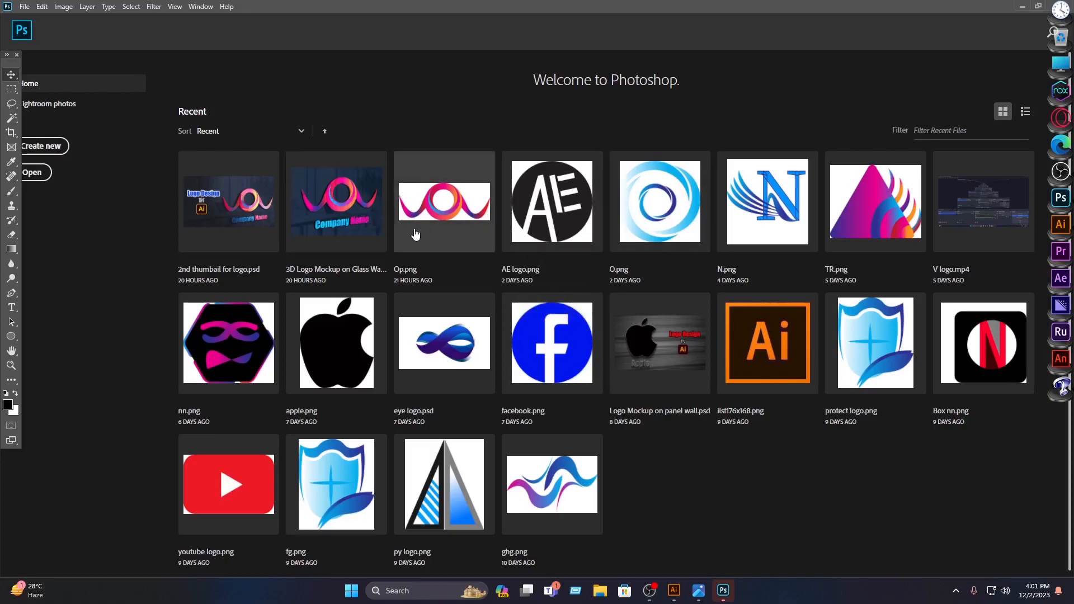
pyautogui.click(344, 197)
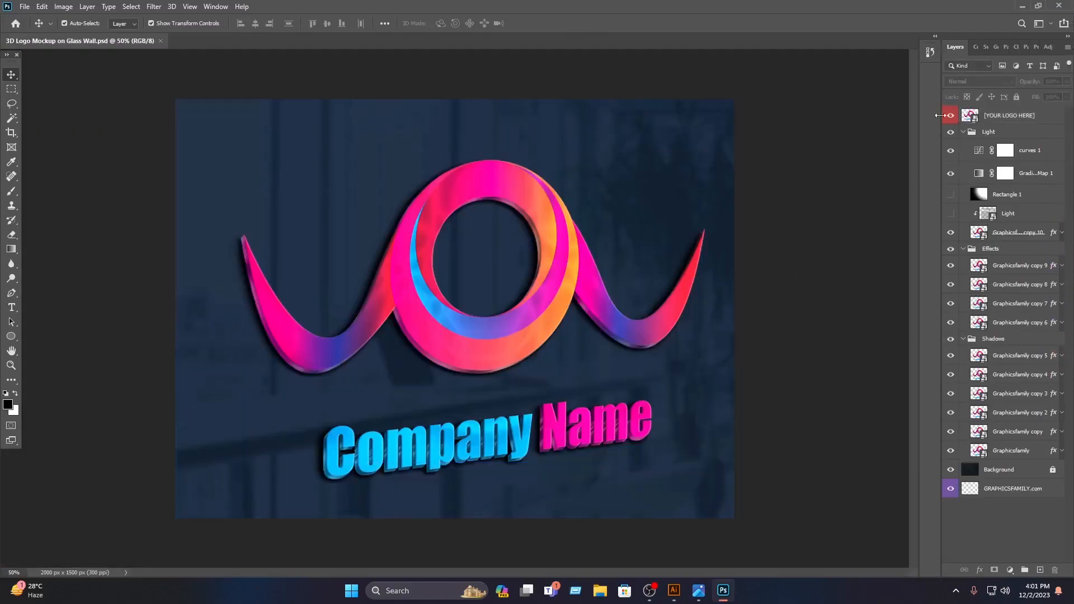
# Step: Open the contents of the [YOUR LOGO HERE] smart object and delete the old logo above the company name
pyautogui.click(974, 120)
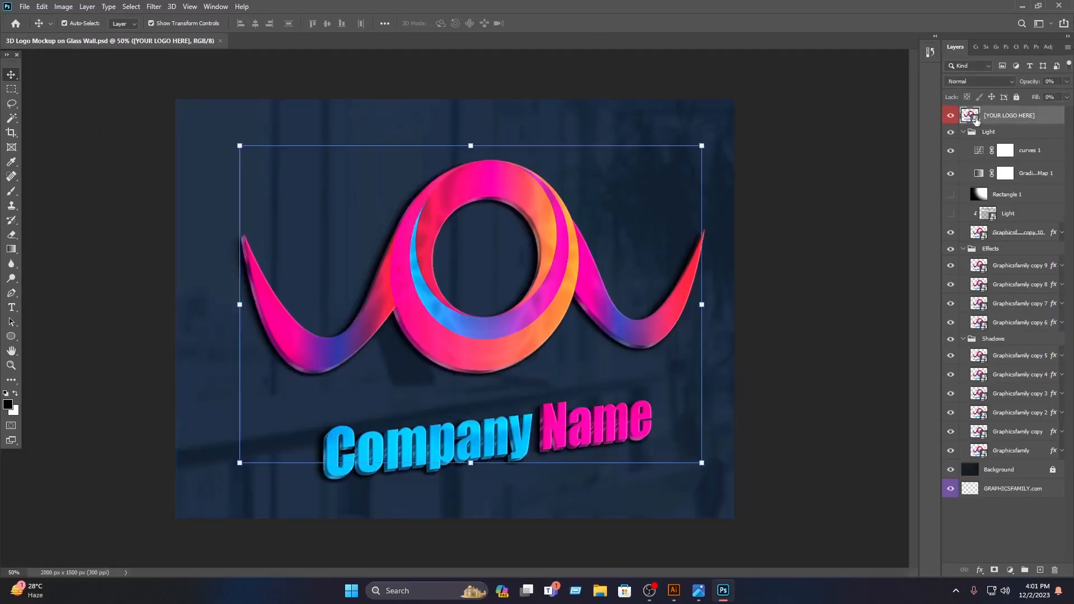
pyautogui.click(785, 257)
pyautogui.moveTo(751, 350); pyautogui.dragTo(431, 293)
pyautogui.press('Delete')
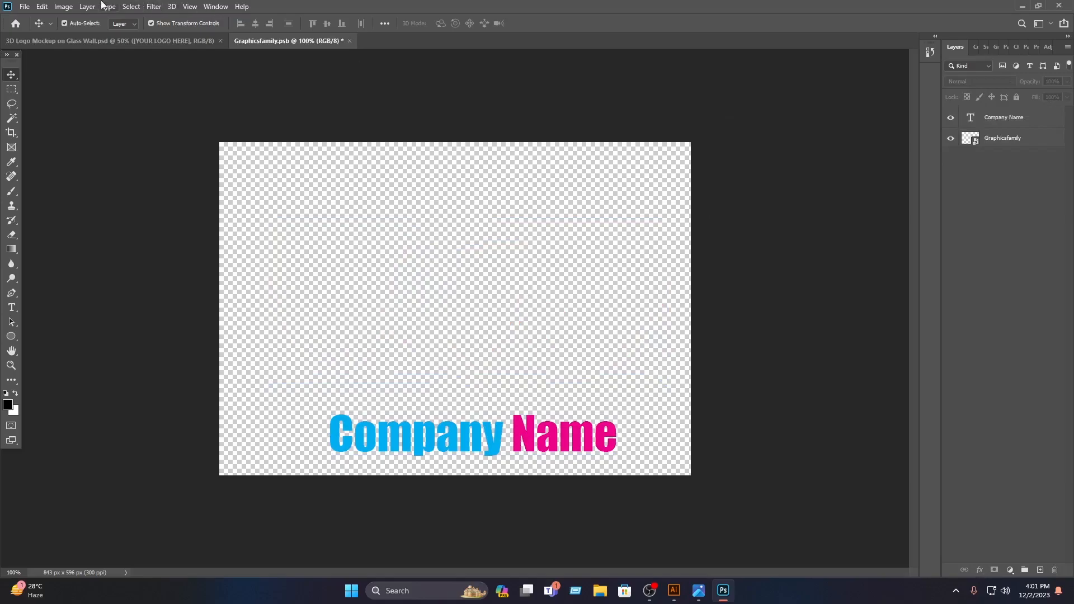
# Step: Open Bee.png from the Desktop
pyautogui.click(19, 8)
pyautogui.click(46, 29)
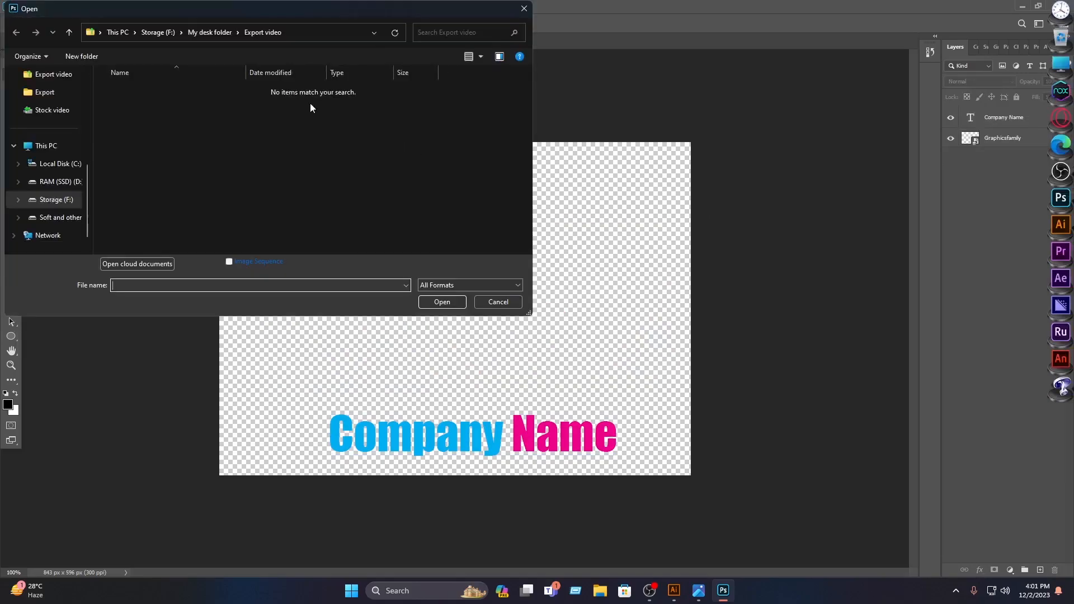
pyautogui.scroll(5, 54, 189)
pyautogui.click(47, 149)
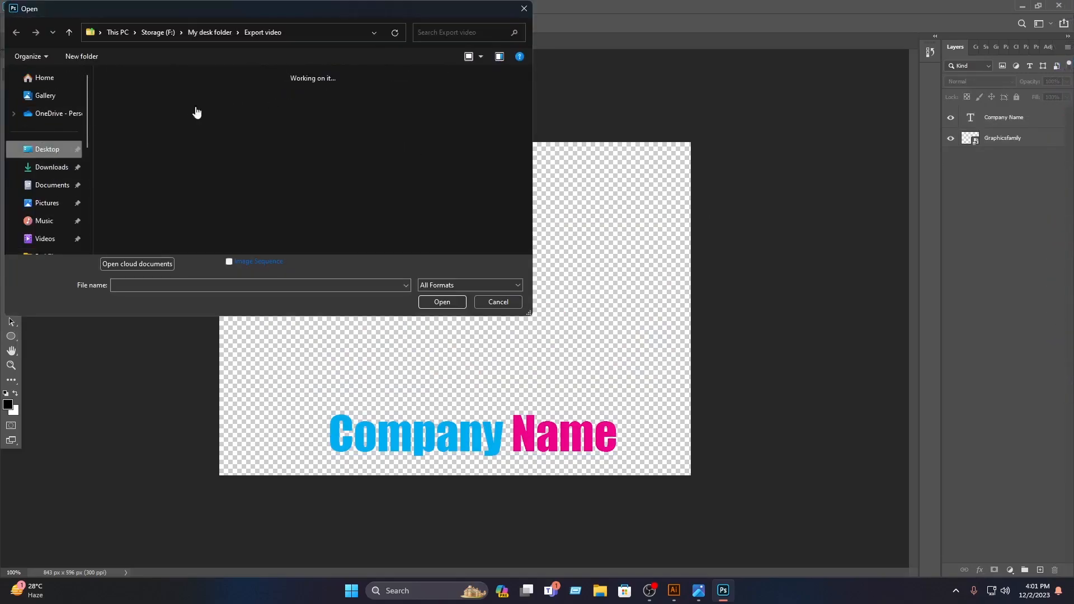
pyautogui.click(214, 123)
pyautogui.click(448, 303)
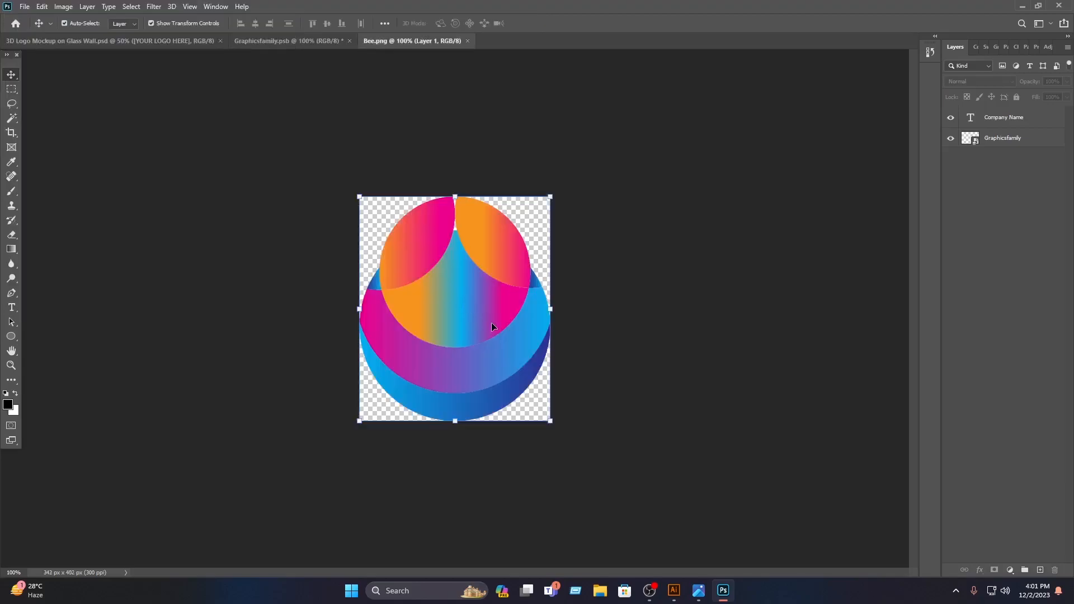
# Step: Bring the Bee artwork into Graphicsfamily.psb, enlarge it and position it above the company name
pyautogui.moveTo(497, 308)
pyautogui.mouseDown()
pyautogui.moveTo(339, 45)
pyautogui.moveTo(494, 257)
pyautogui.moveTo(539, 294)
pyautogui.moveTo(491, 301)
pyautogui.mouseUp()
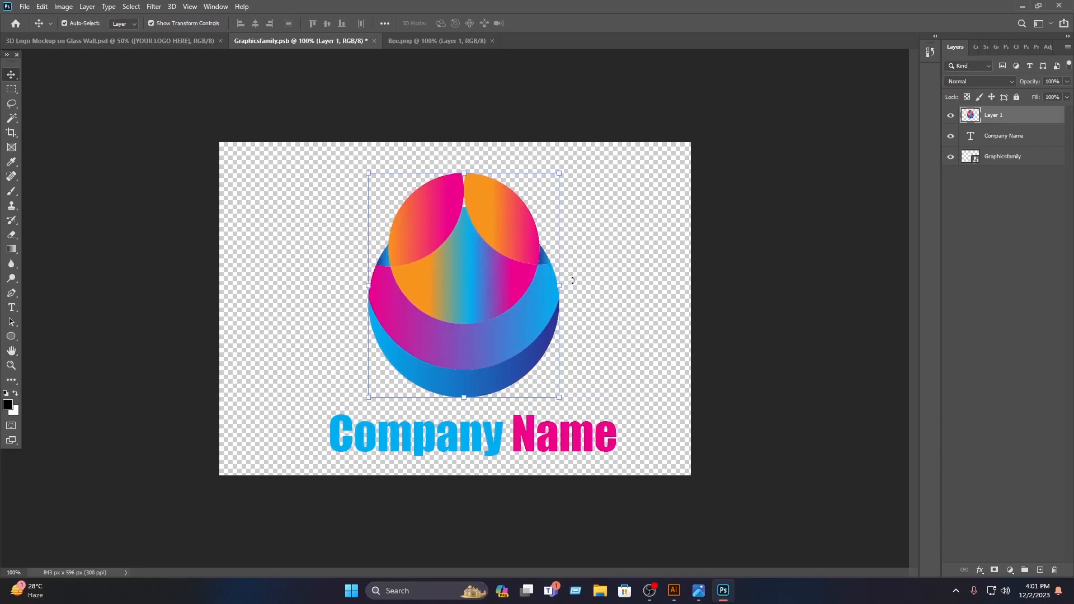
pyautogui.moveTo(574, 287); pyautogui.dragTo(594, 287)
pyautogui.moveTo(499, 264); pyautogui.dragTo(487, 259)
pyautogui.click(554, 24)
# Step: Recolour the word "Name" with the orange sampled from the logo
pyautogui.doubleClick(582, 436)
pyautogui.moveTo(618, 437); pyautogui.dragTo(513, 437)
pyautogui.click(449, 24)
pyautogui.click(418, 275)
pyautogui.click(743, 311)
pyautogui.click(534, 24)
pyautogui.click(625, 178)
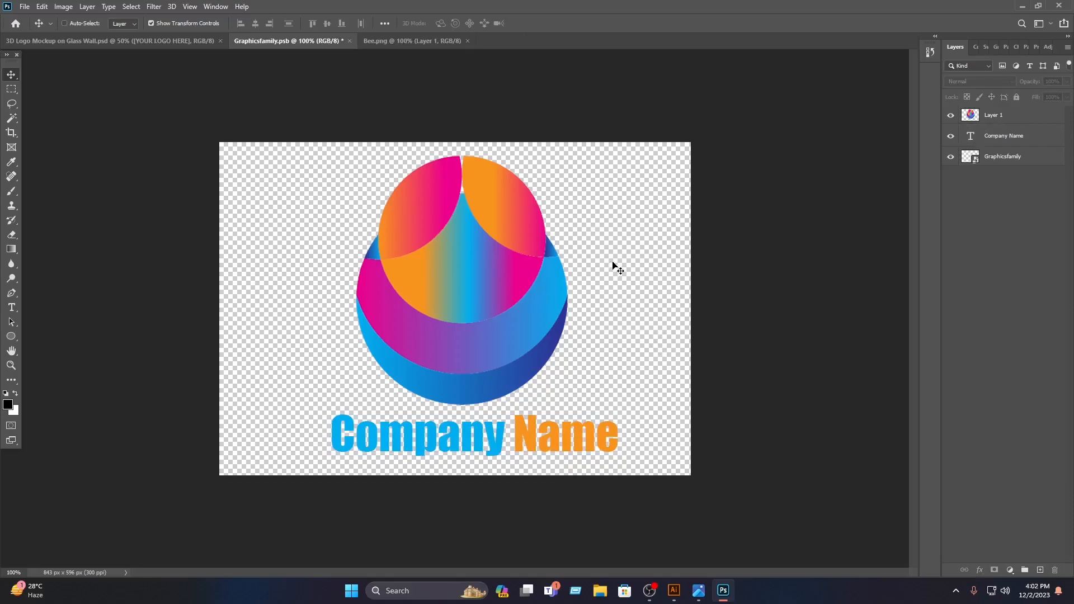
# Step: Save and close Graphicsfamily.psb, and close Bee.png to return to the mockup
pyautogui.hotkey('ctrl', 's')
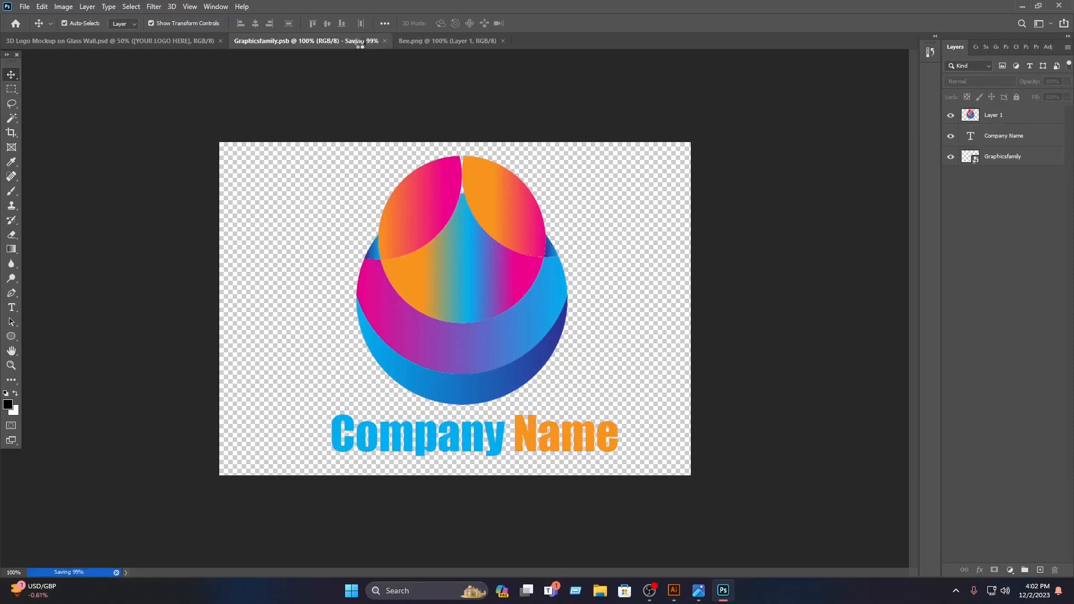
pyautogui.click(350, 41)
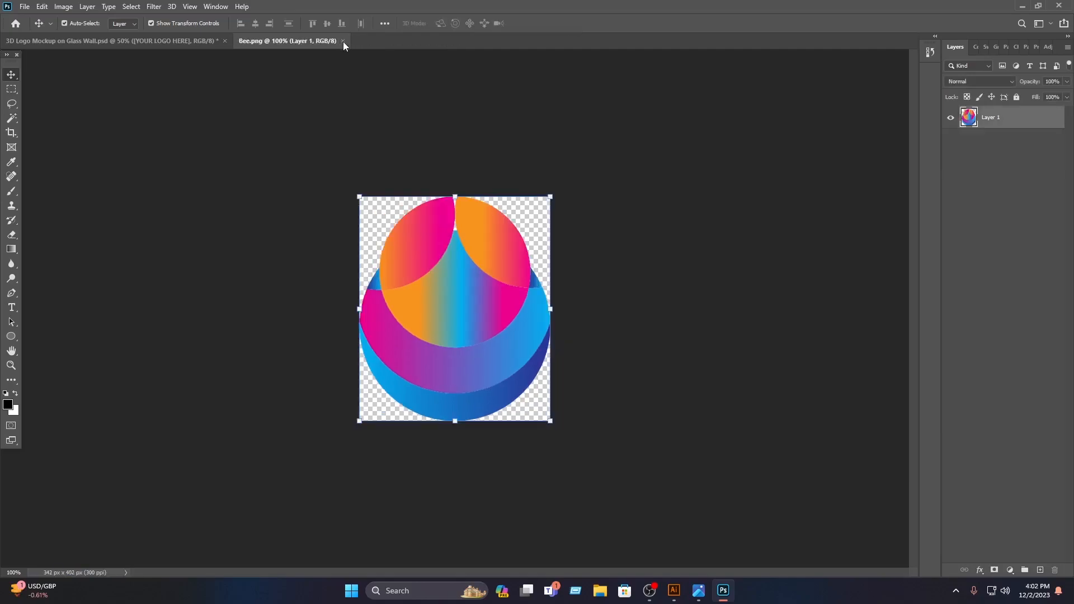
pyautogui.hotkey('ctrl', 'w')
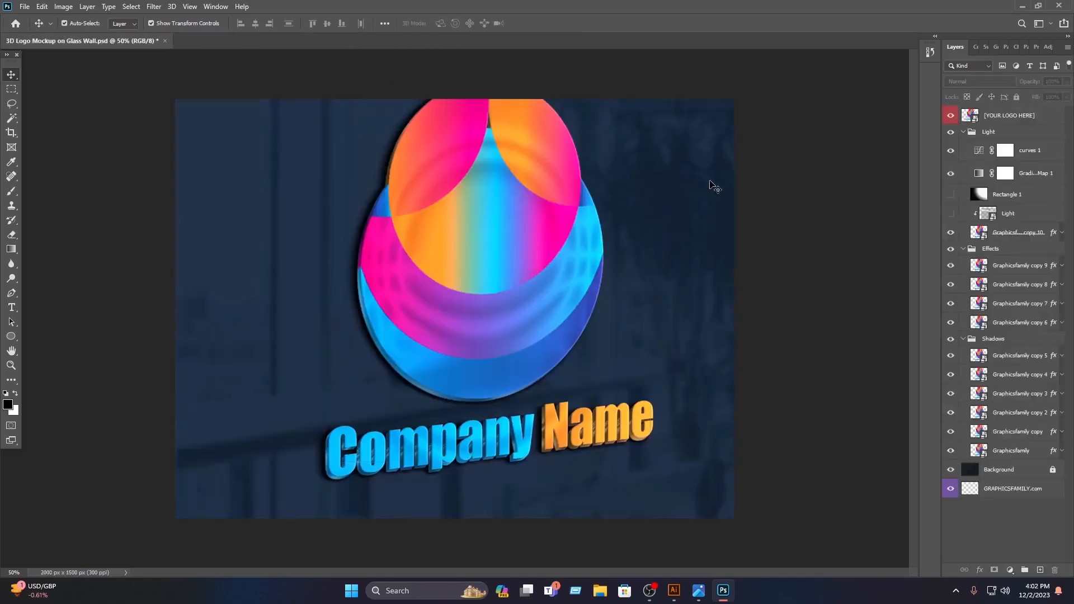
# Step: Reposition the logo and company name within the glass wall mockup and scale them down to 84.48%
pyautogui.moveTo(458, 148); pyautogui.dragTo(455, 186)
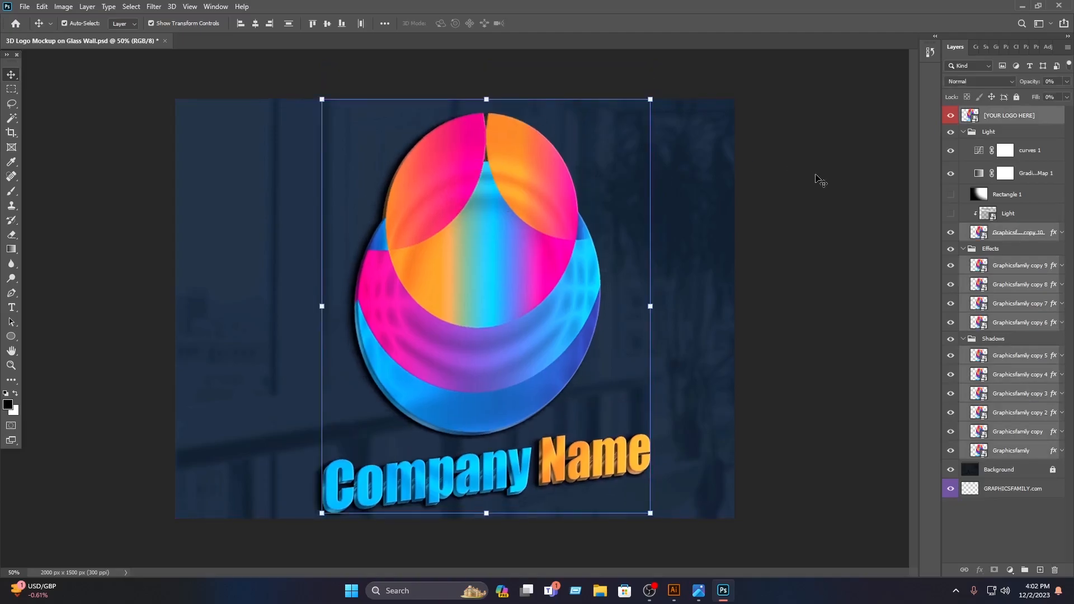
pyautogui.click(804, 309)
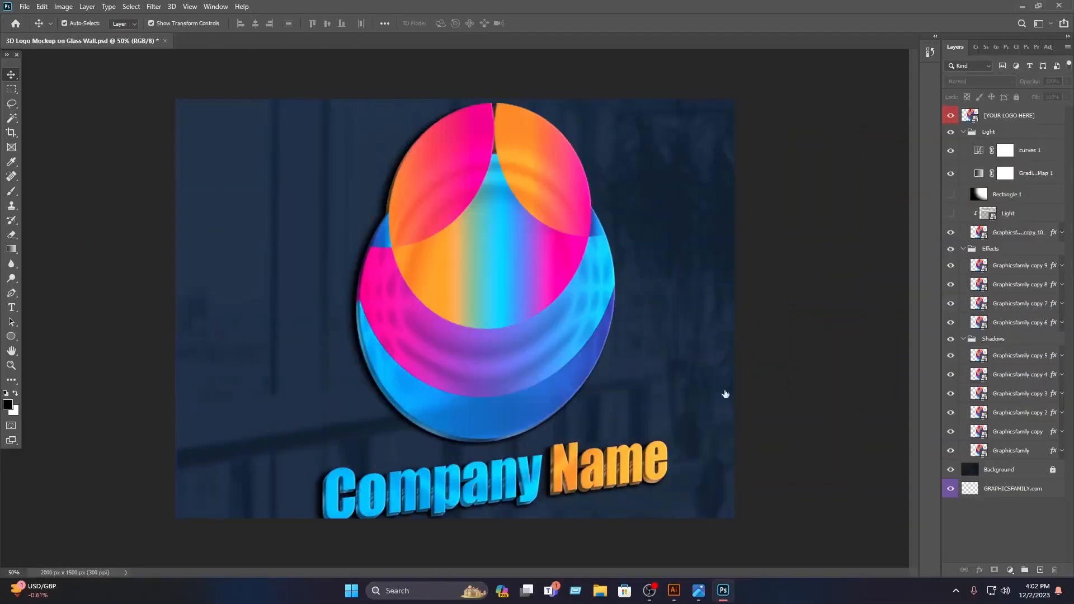
pyautogui.moveTo(684, 528); pyautogui.dragTo(490, 201)
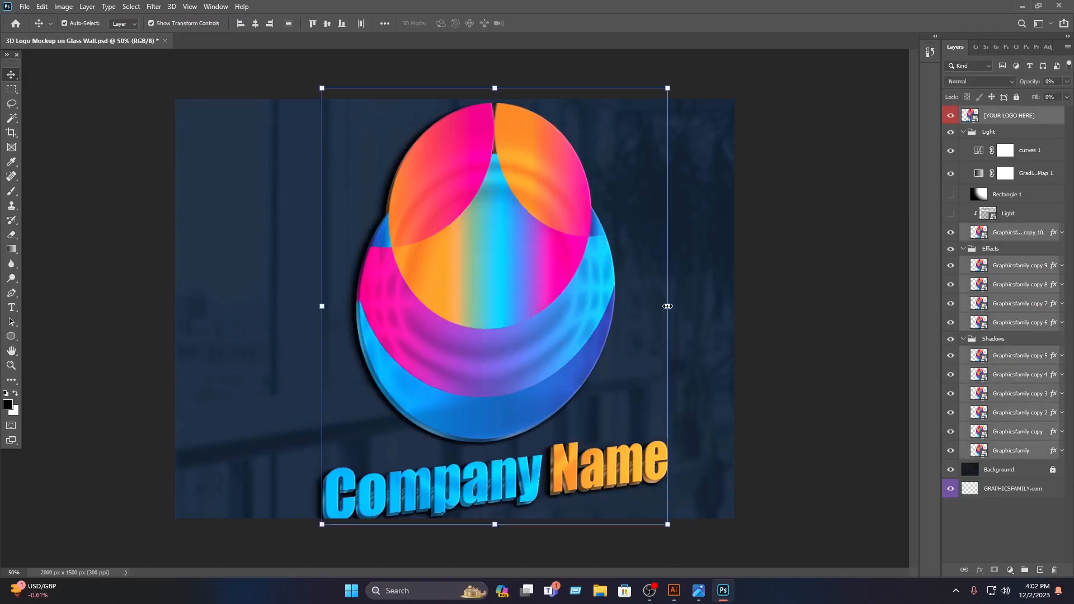
pyautogui.moveTo(665, 307); pyautogui.dragTo(614, 305)
pyautogui.moveTo(539, 295); pyautogui.dragTo(552, 293)
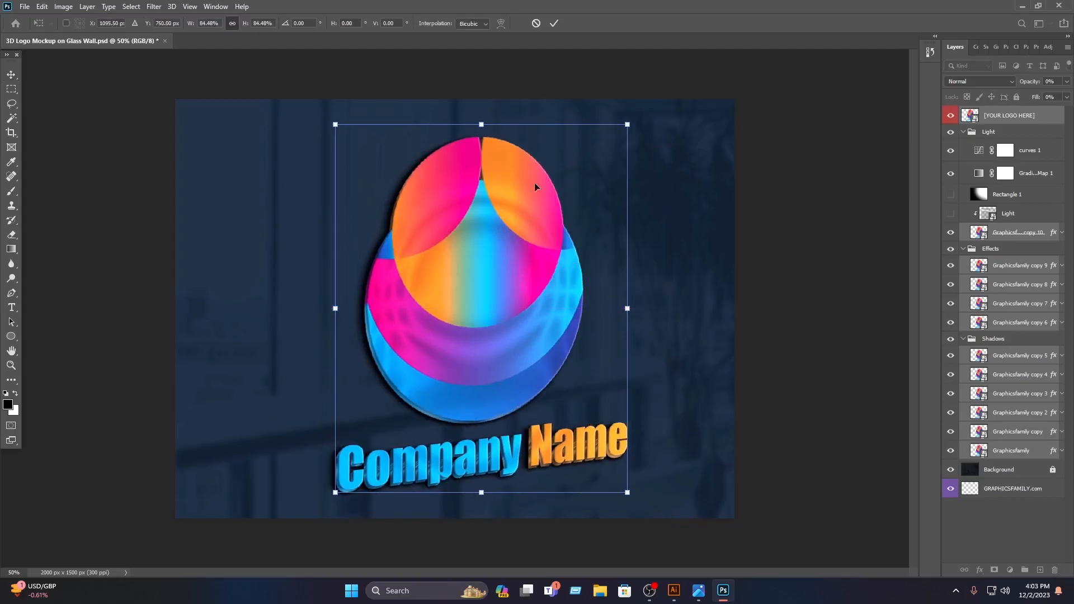